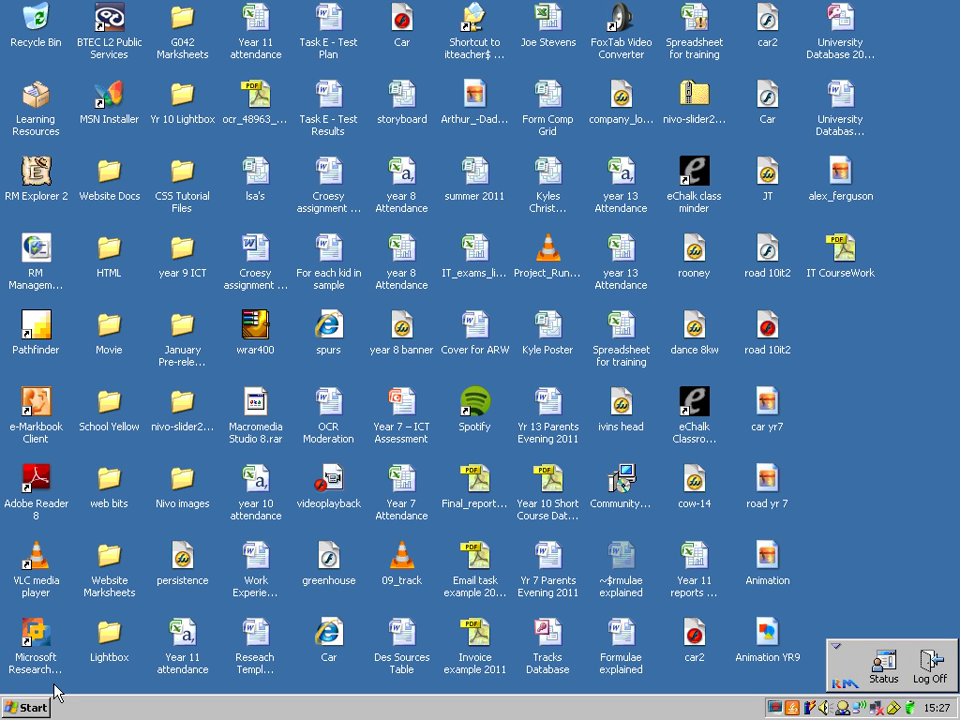
Launch Macromedia Fireworks 8 from the Windows XP Start menu.
click(30, 708)
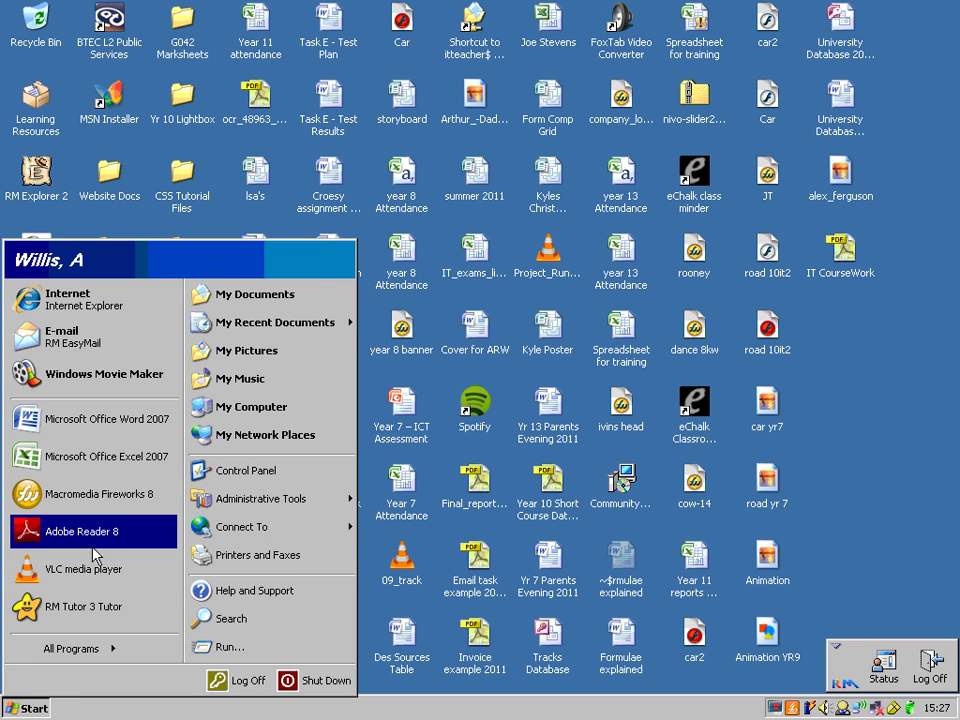
click(150, 492)
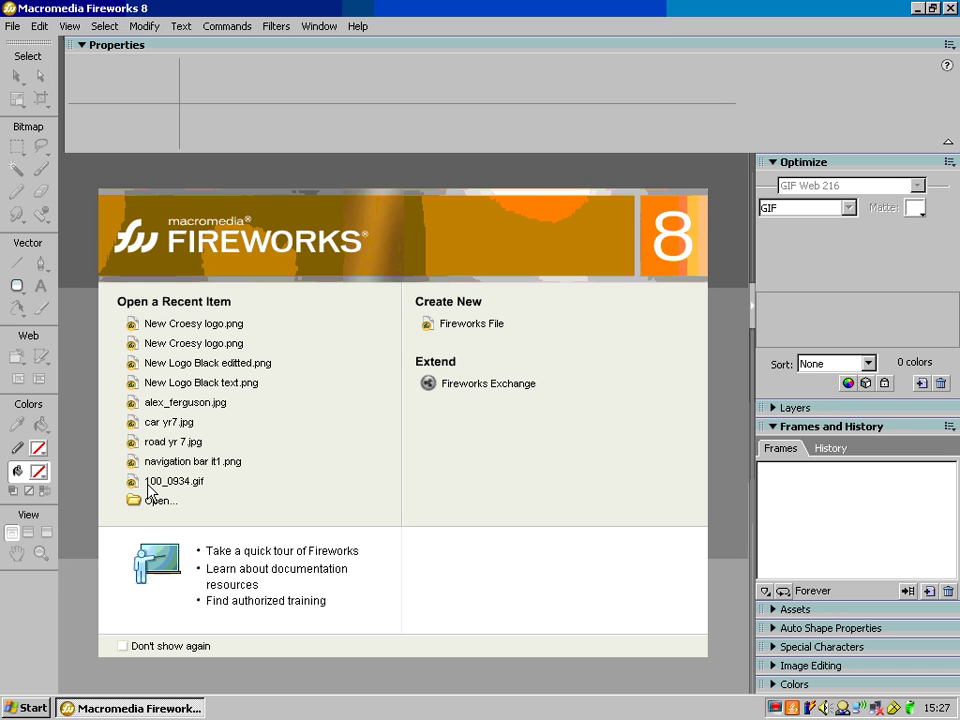
Create a new Fireworks document 800 × 150 pixels with a transparent canvas.
click(462, 333)
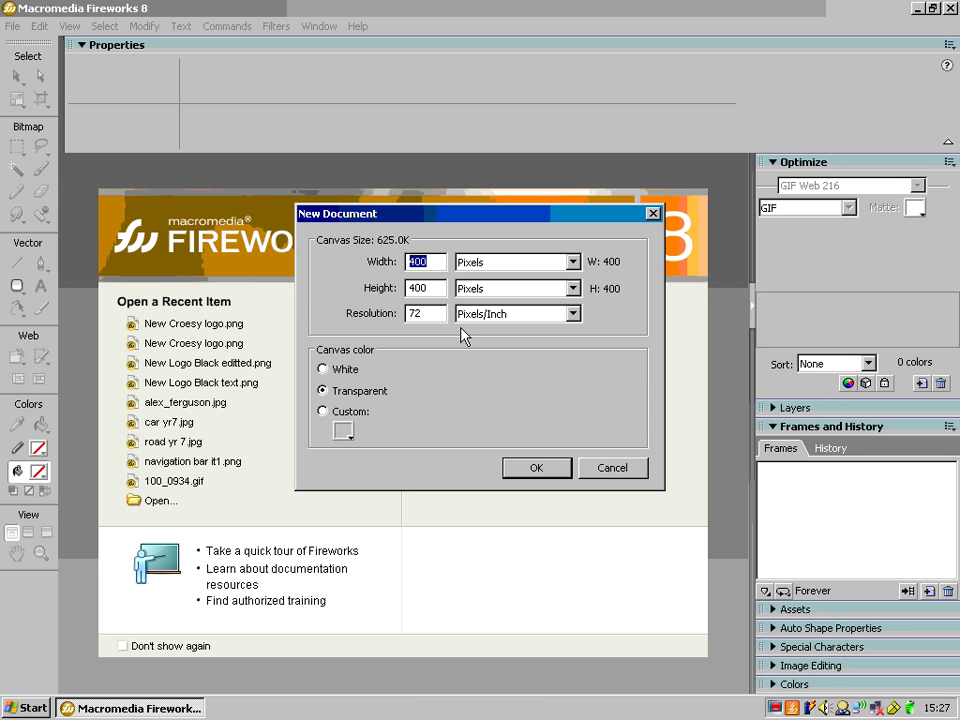
text(800)
key(Tab)
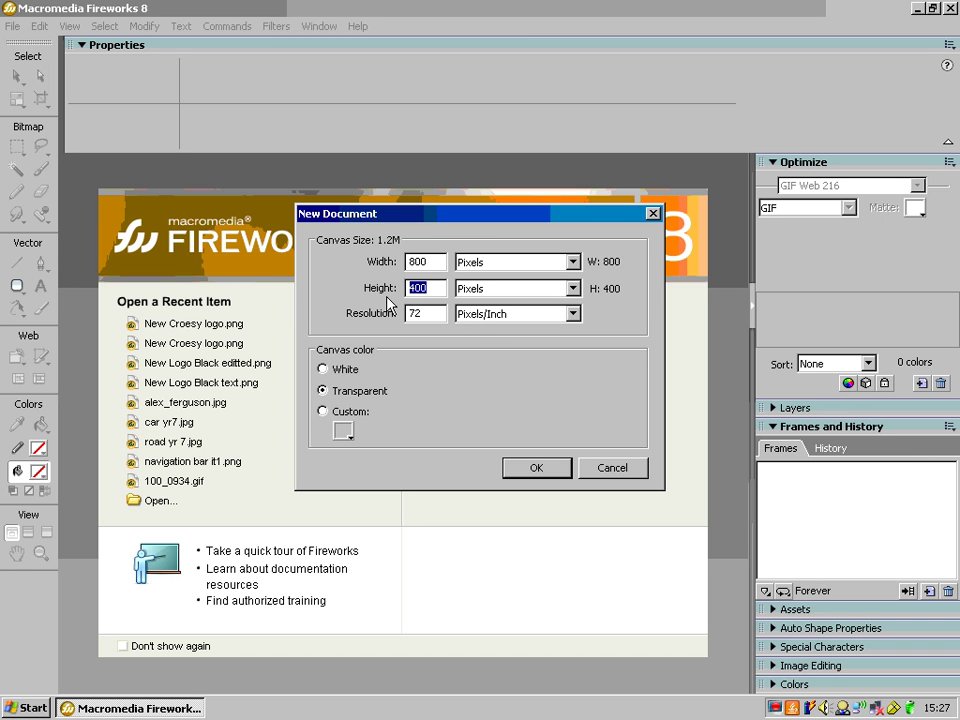
text(150)
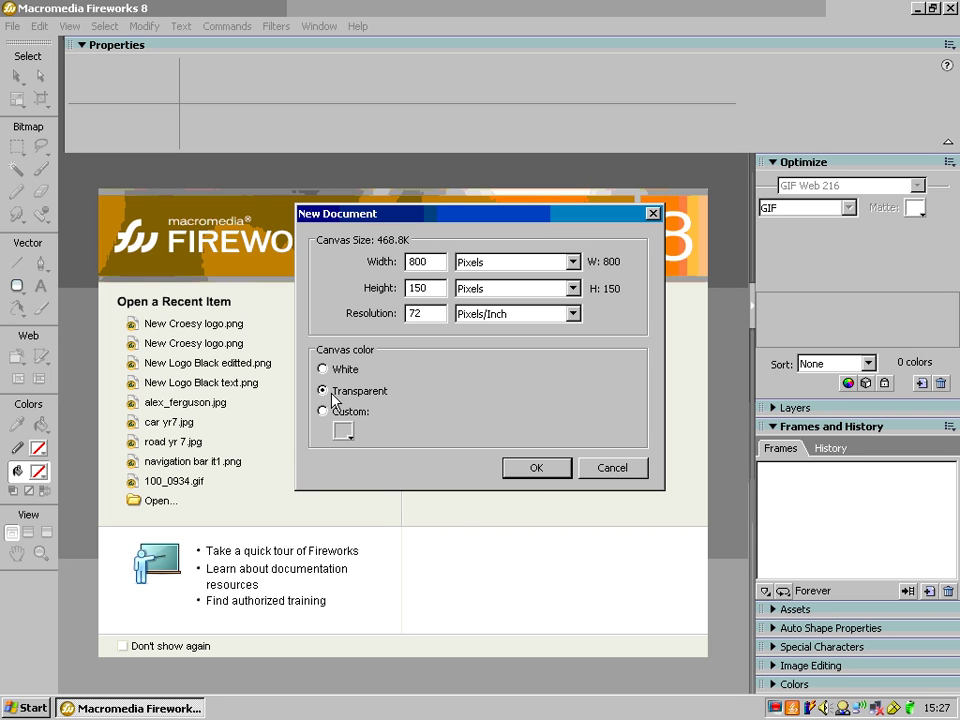
click(537, 468)
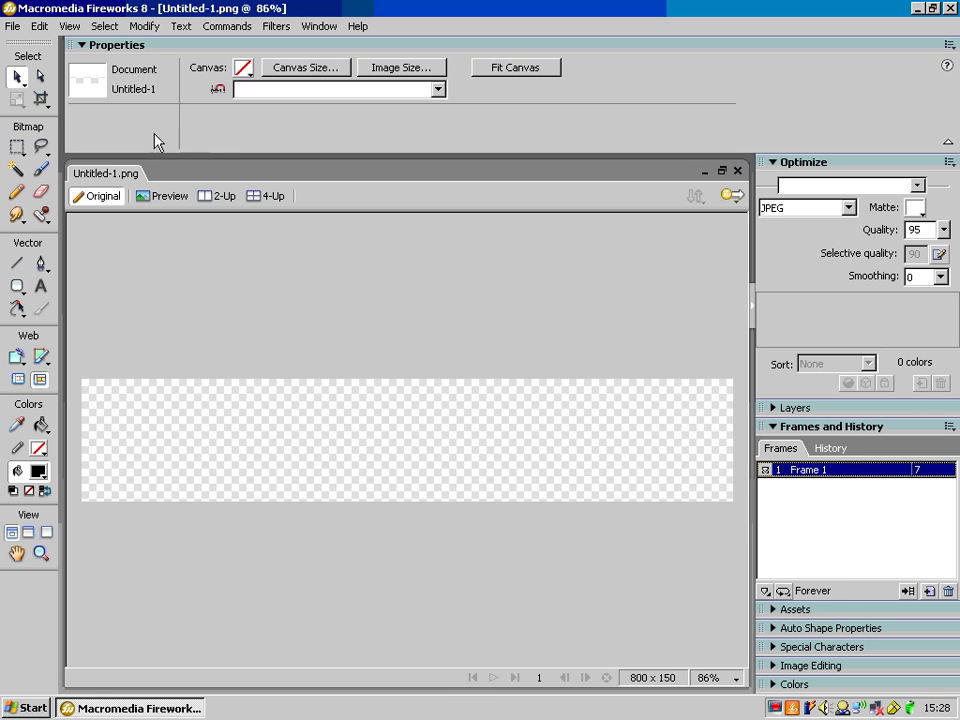
Import the New Croesy logo and place it at 161 × 150 pixels on the banner's left end.
click(15, 30)
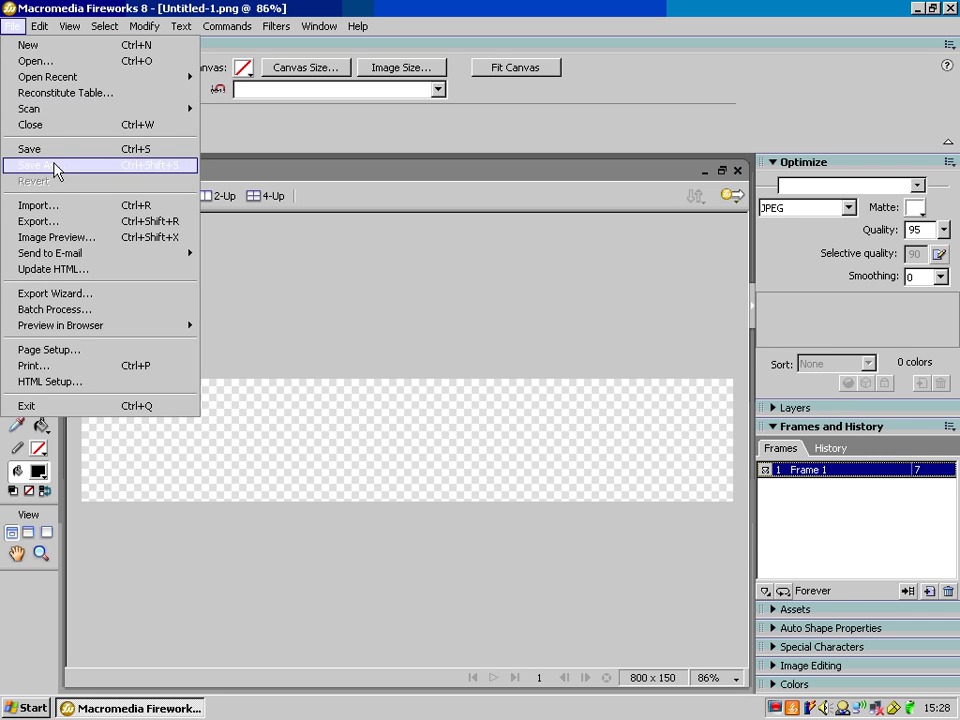
click(73, 147)
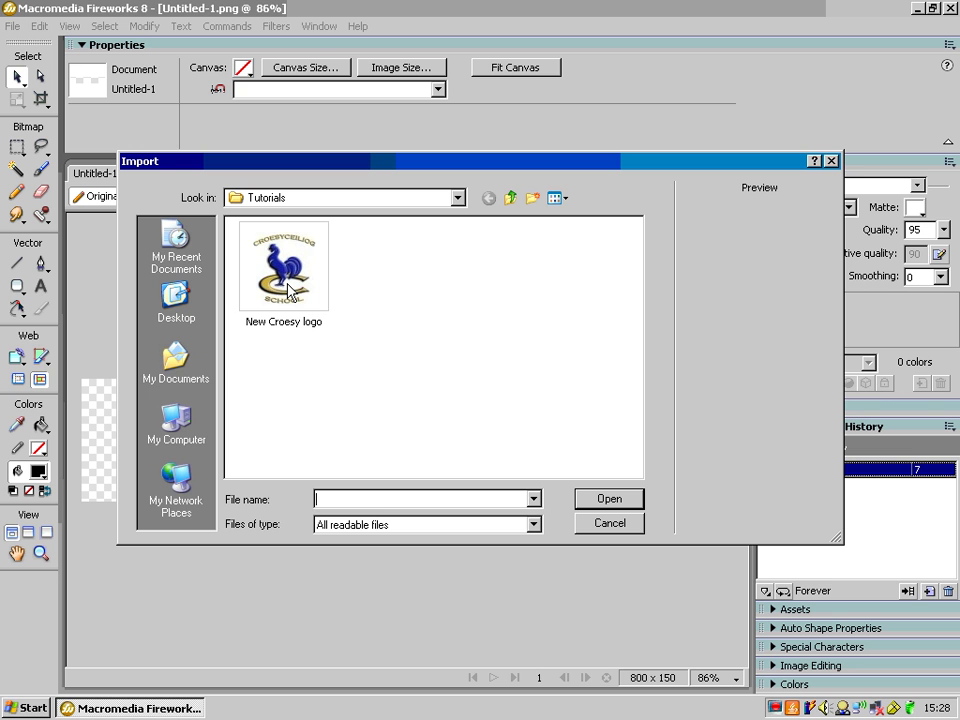
click(290, 291)
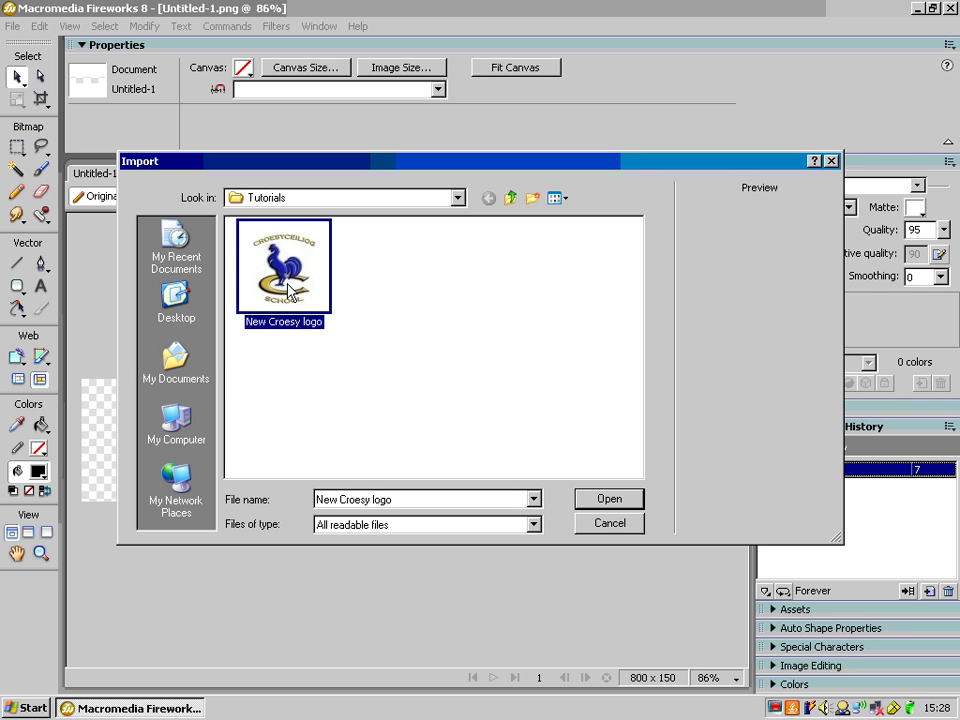
click(611, 506)
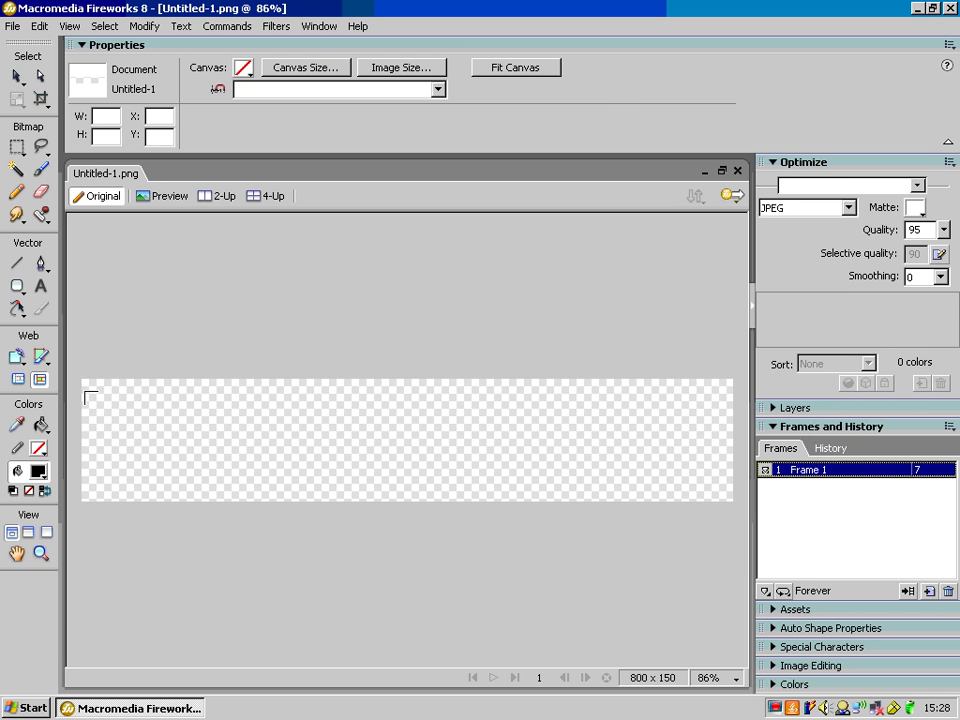
drag(82, 379, 214, 495)
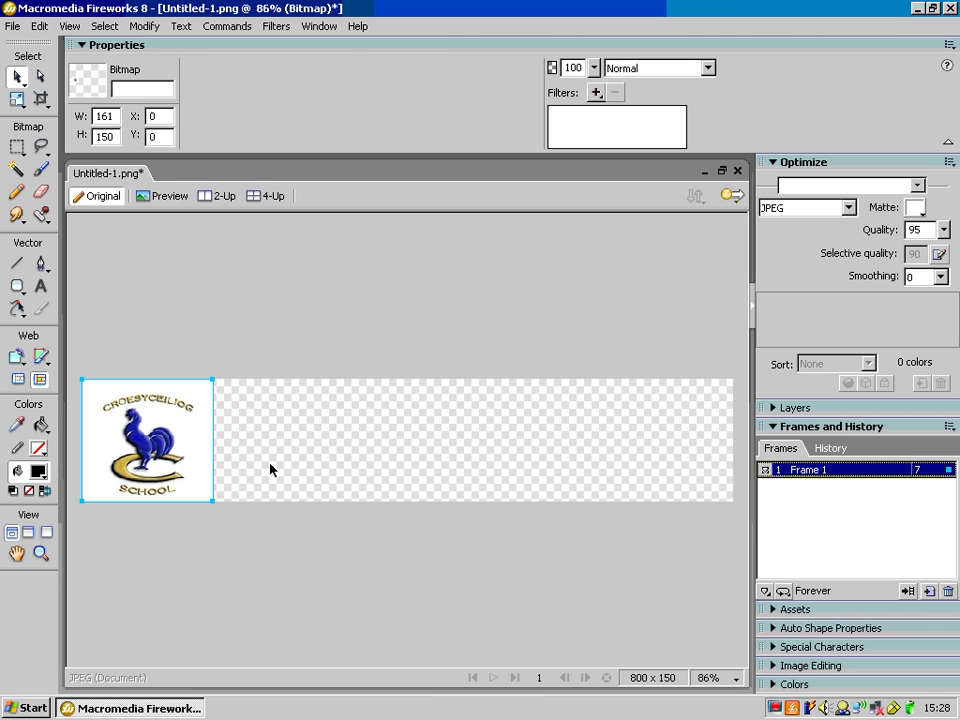
click(285, 330)
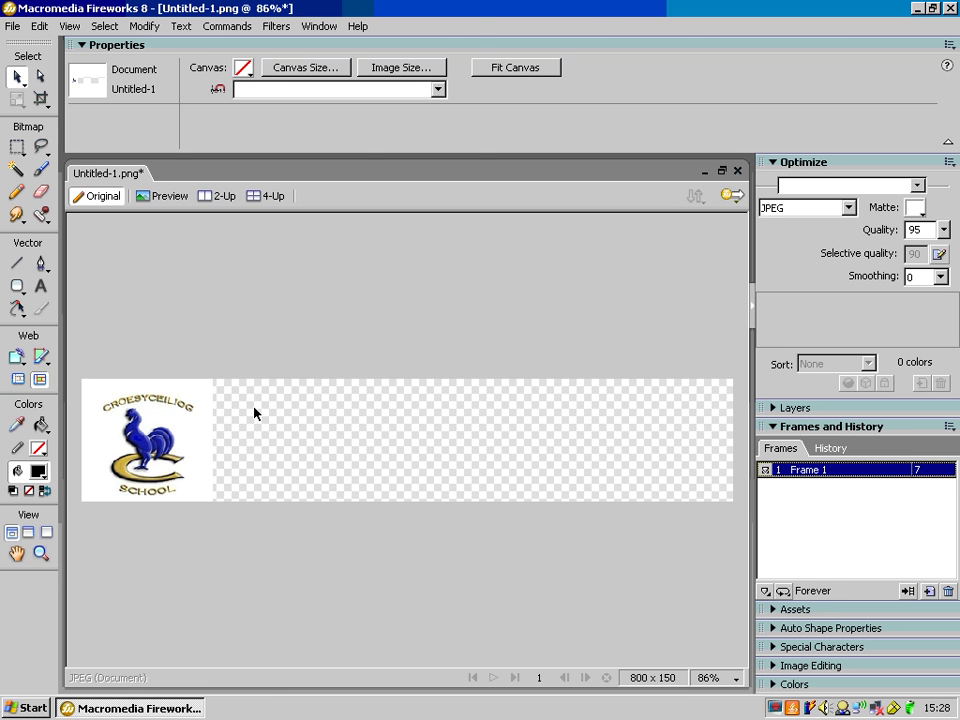
Set the canvas colour to solid blue #0000FF.
click(242, 68)
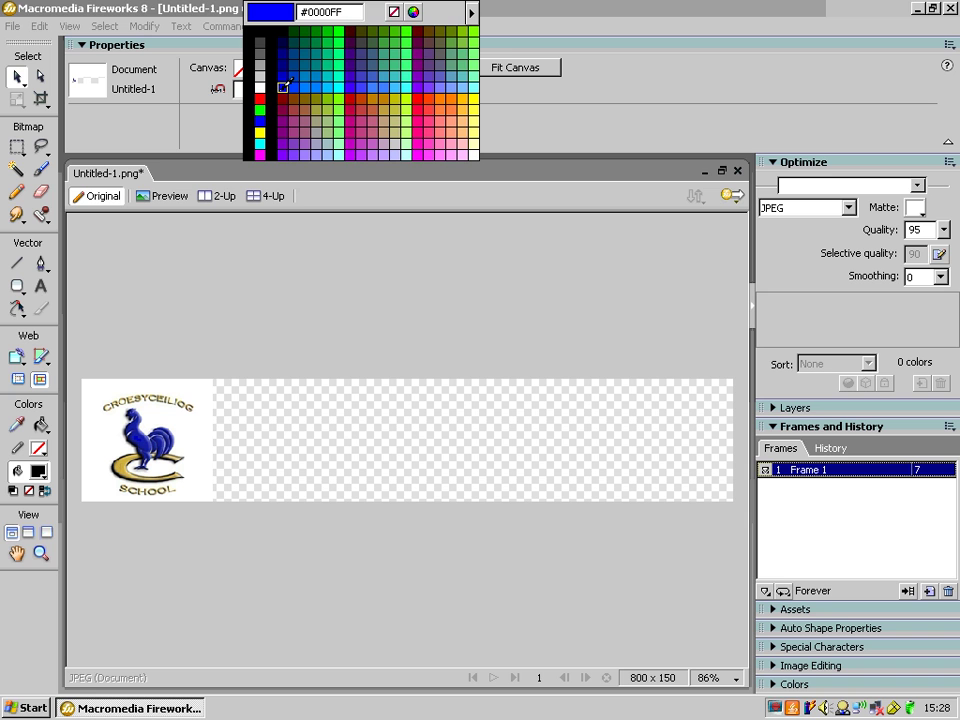
click(283, 87)
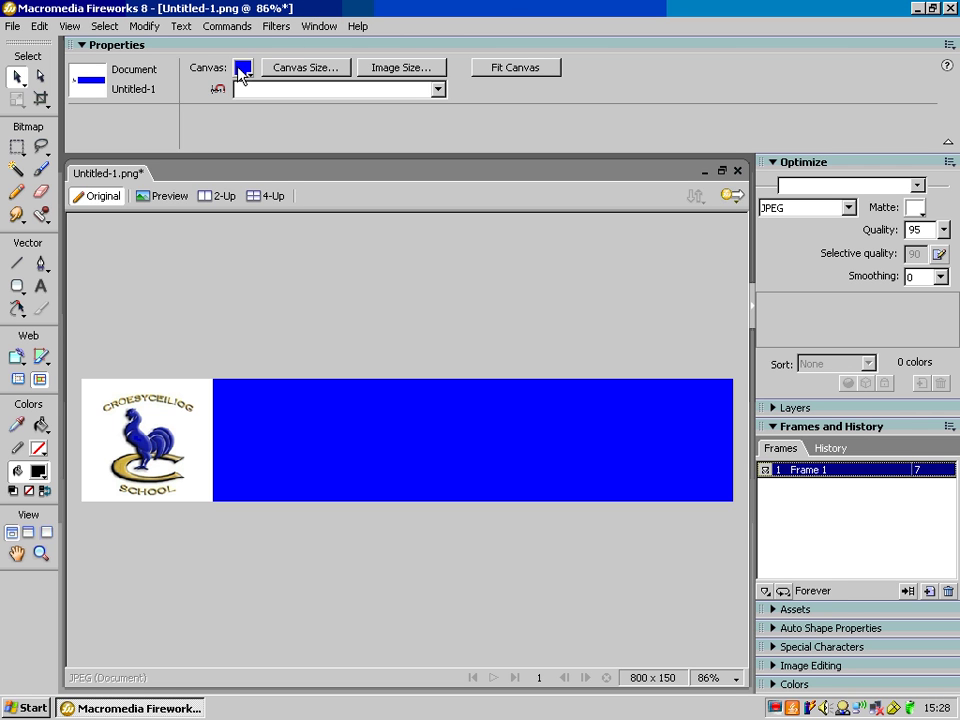
click(17, 169)
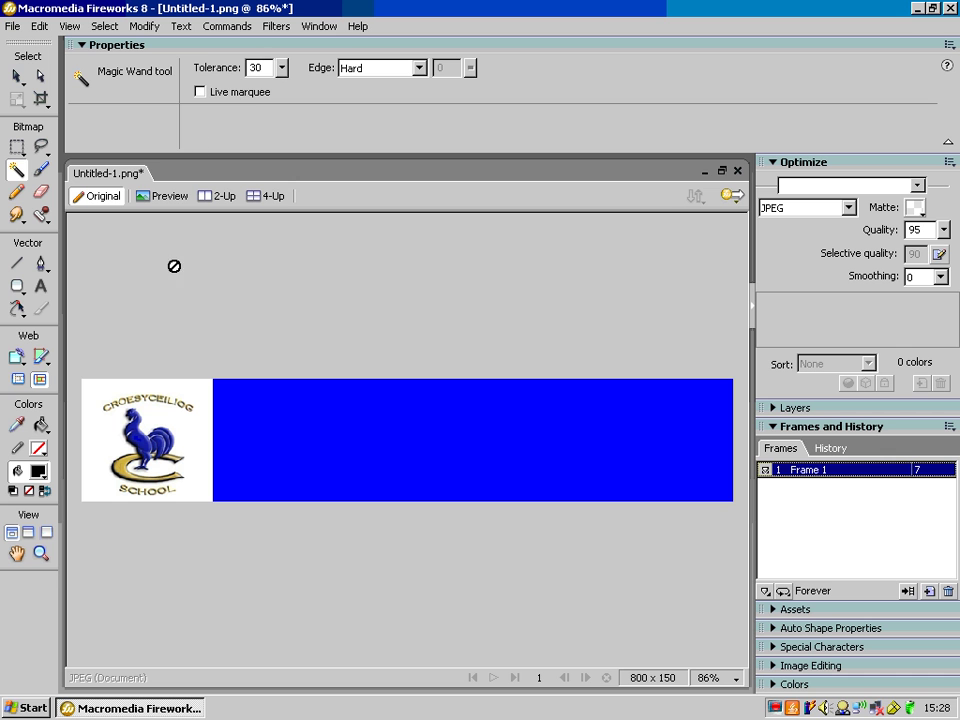
Select and delete the logo's white background with the Magic Wand, leaving the crest on blue.
click(202, 439)
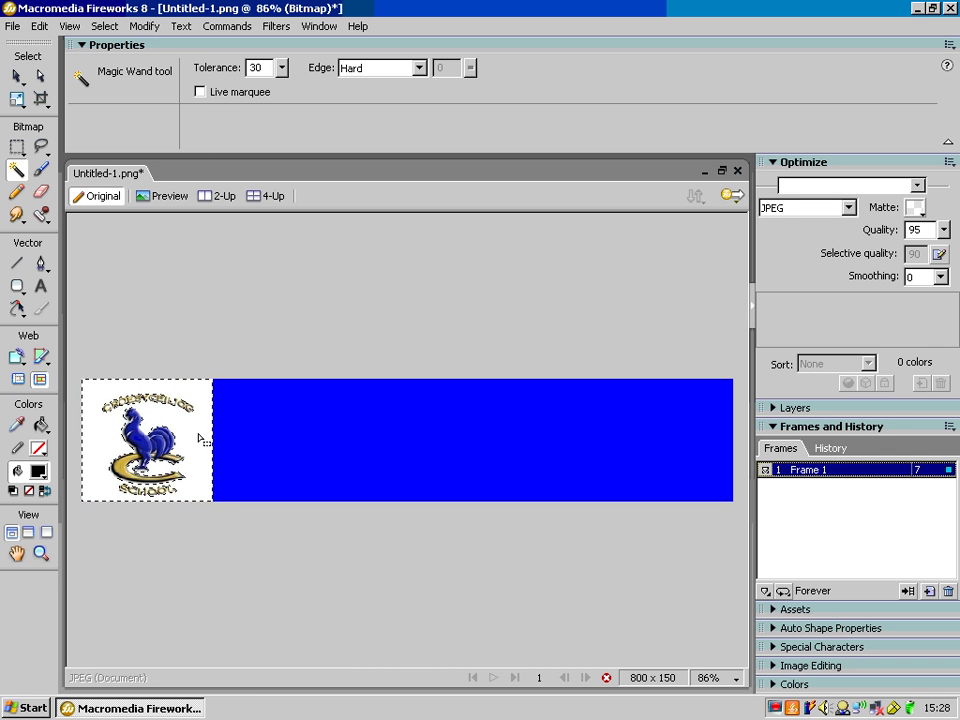
key(Delete)
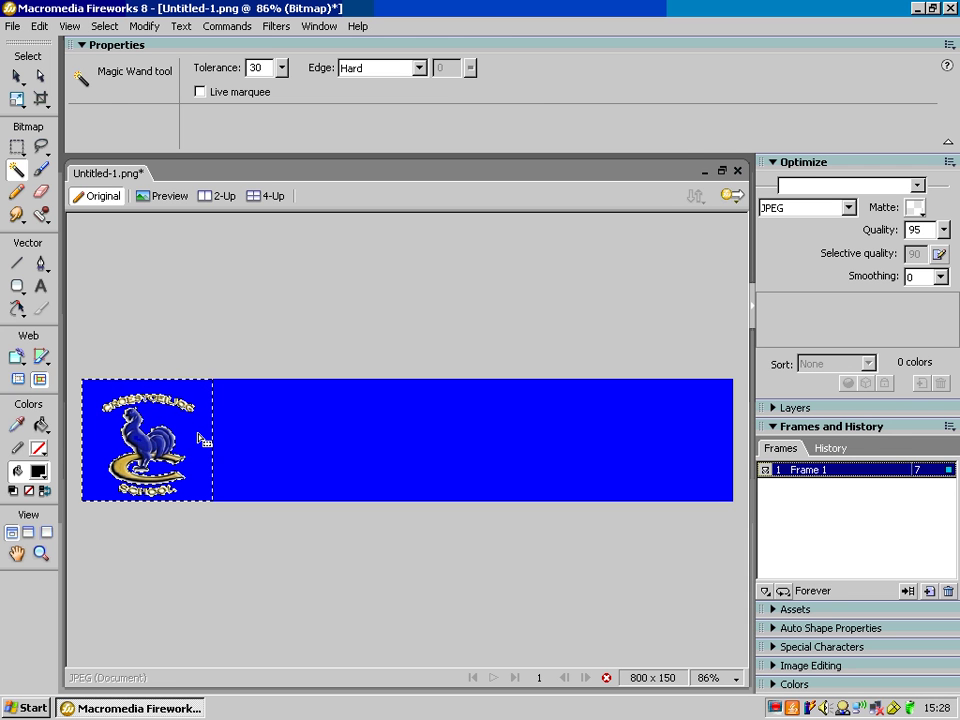
key(v)
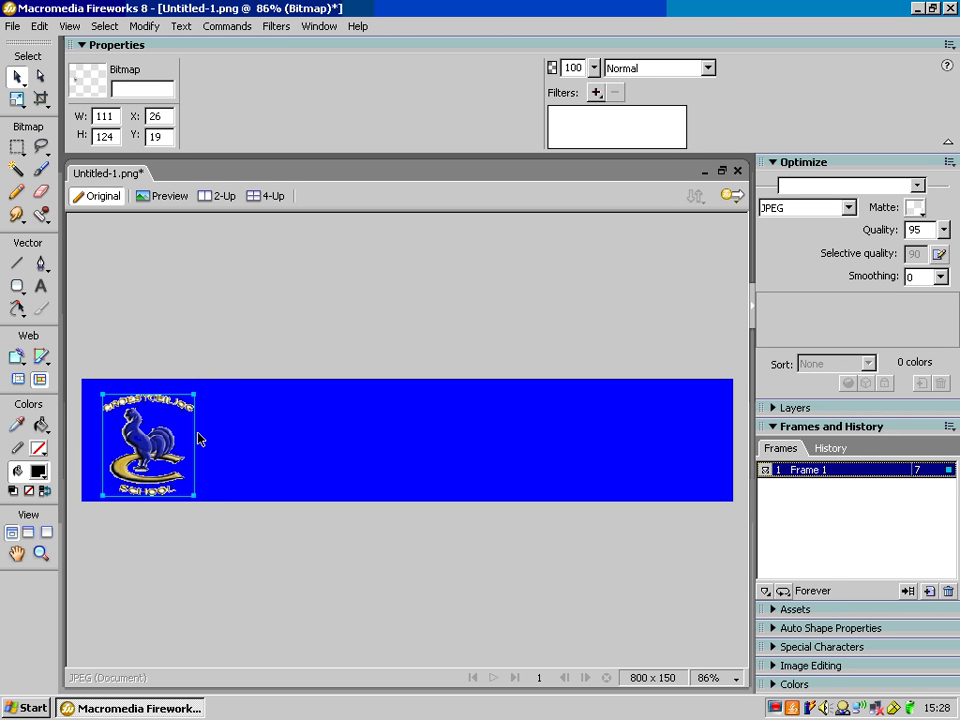
Zoom to 300% and clear leftover white specks around the crest's lettering with the Magic Wand.
click(734, 678)
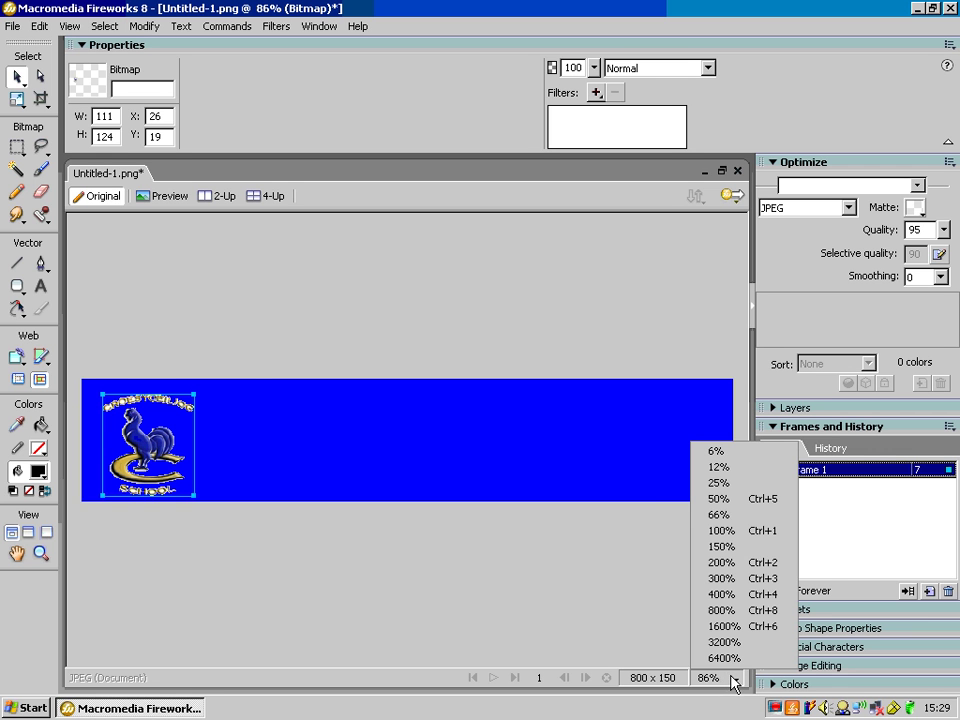
click(739, 547)
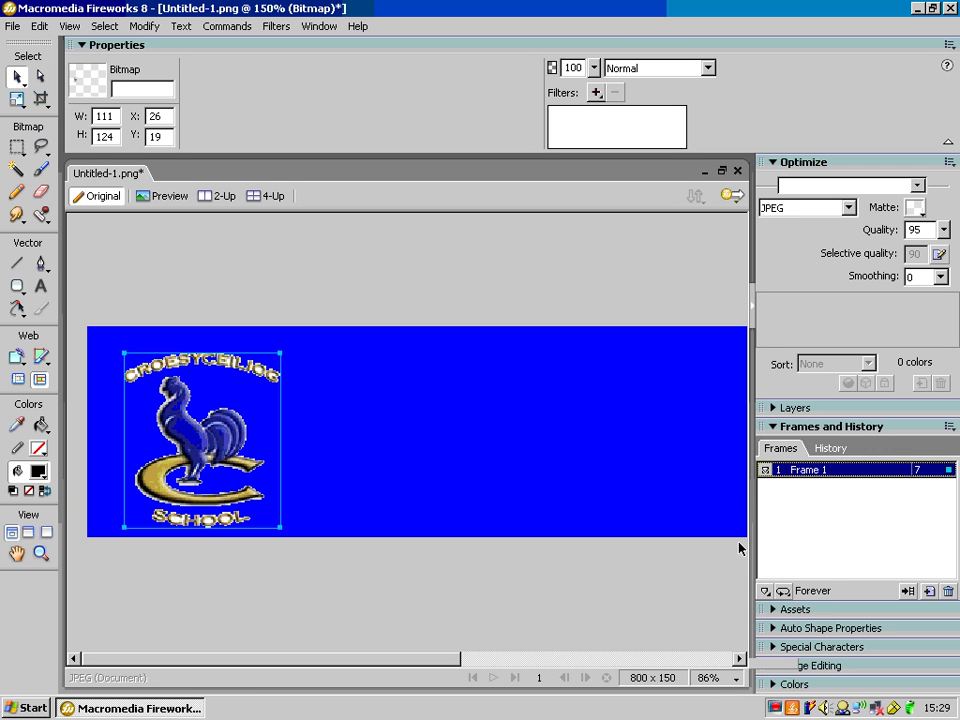
click(734, 678)
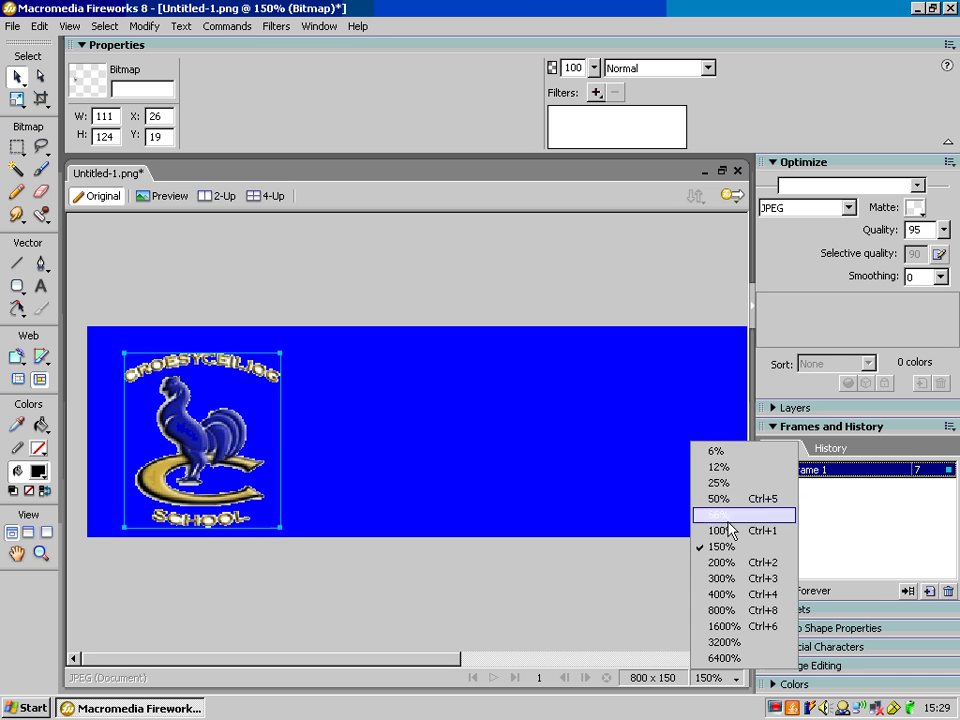
click(735, 574)
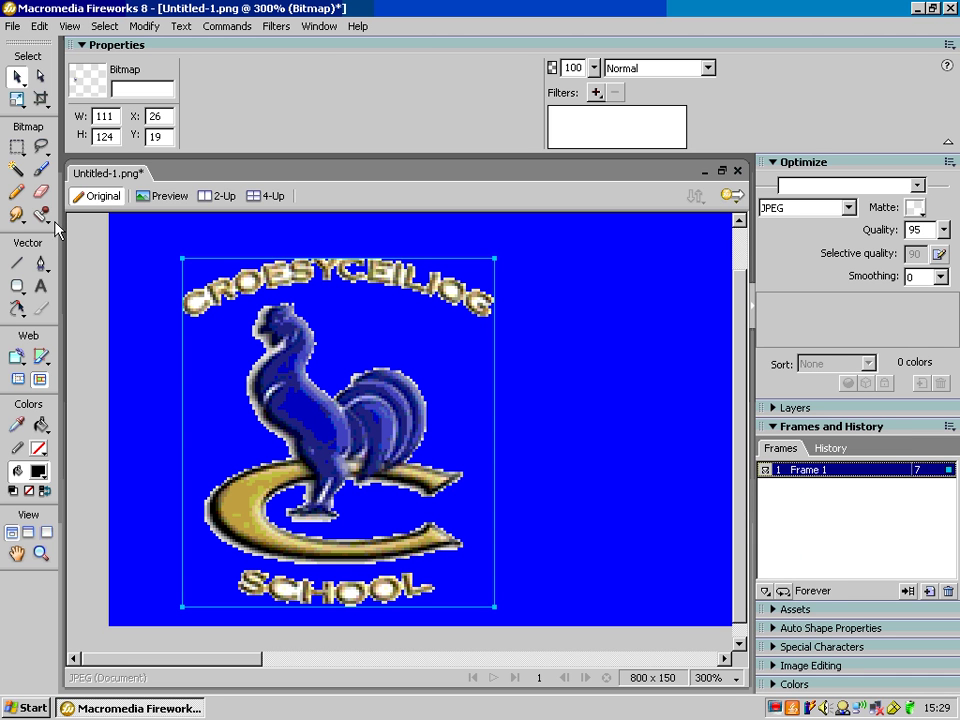
click(16, 169)
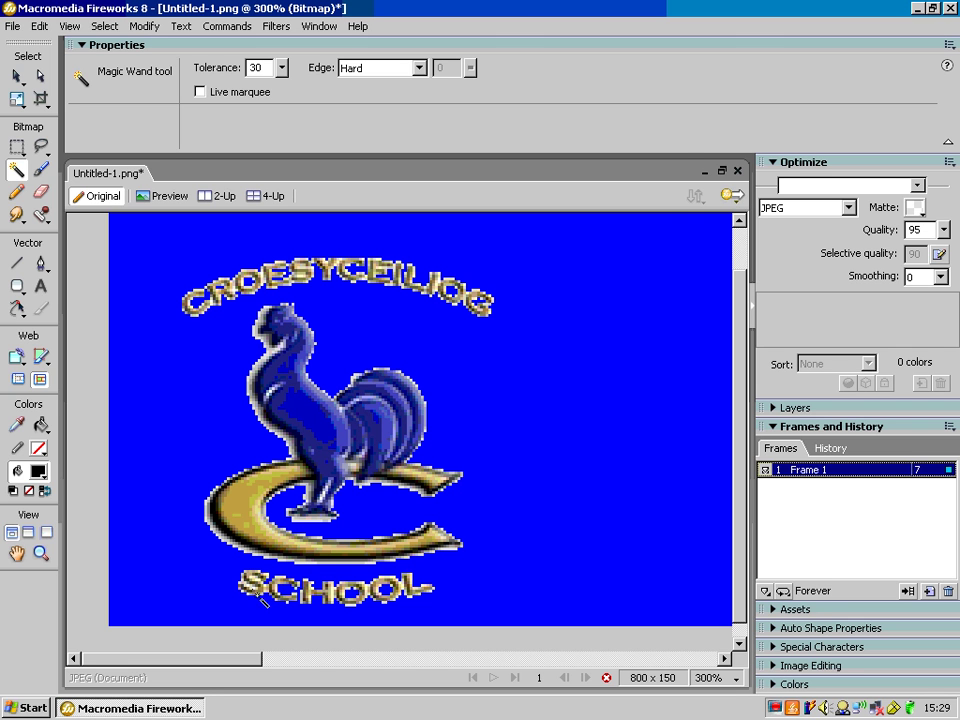
key(v)
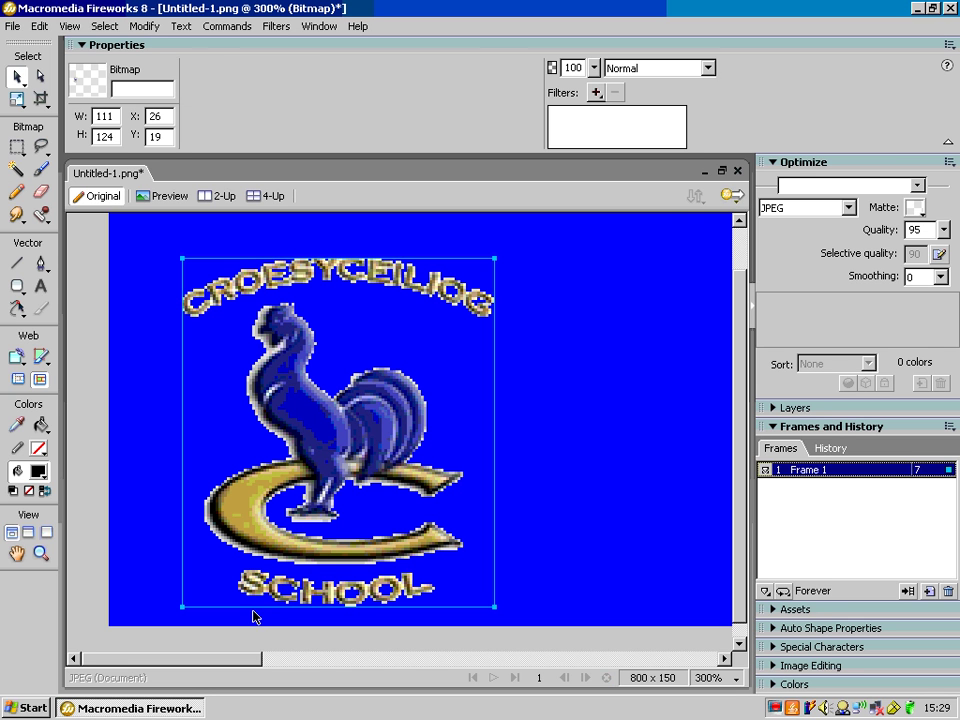
Add a white Glow filter to the crest: width 5, 65% opacity, softness 12.
click(595, 92)
mouse_move(683, 238)
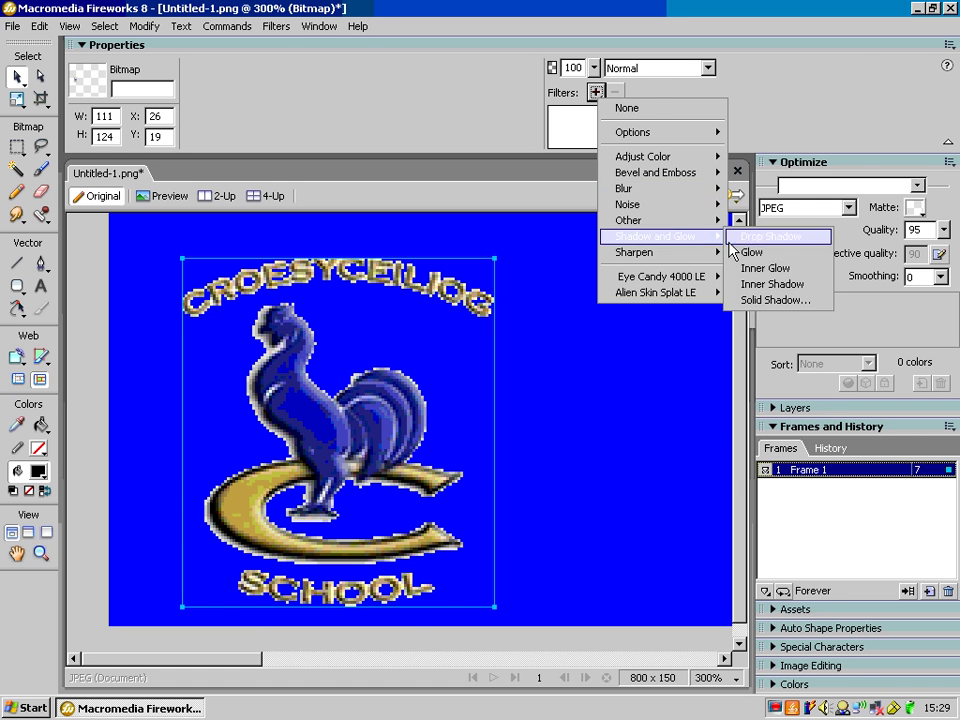
click(748, 252)
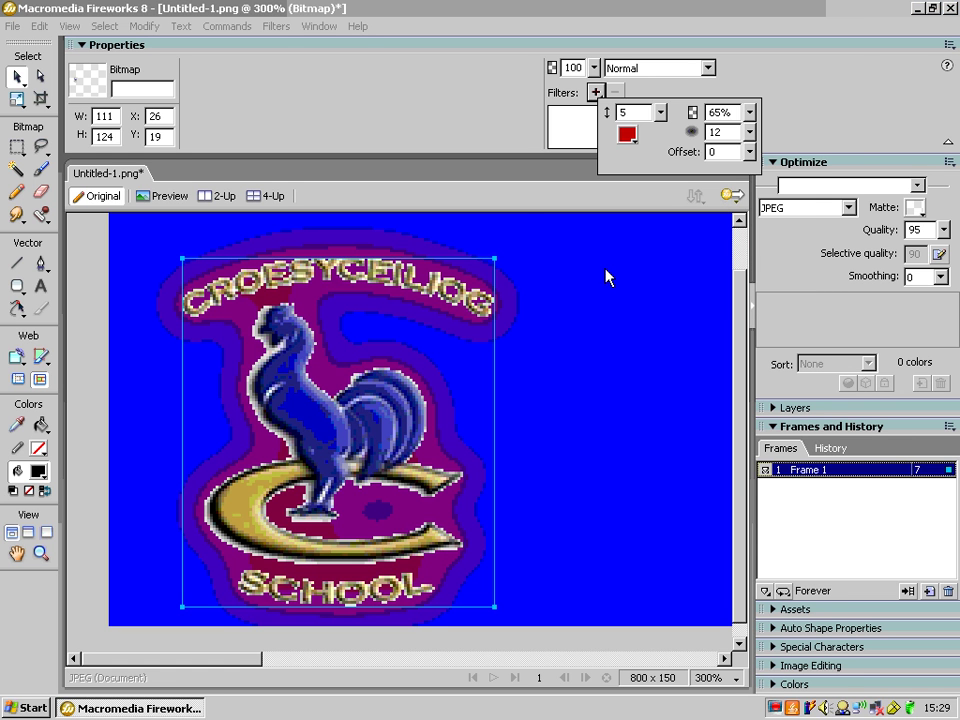
click(627, 134)
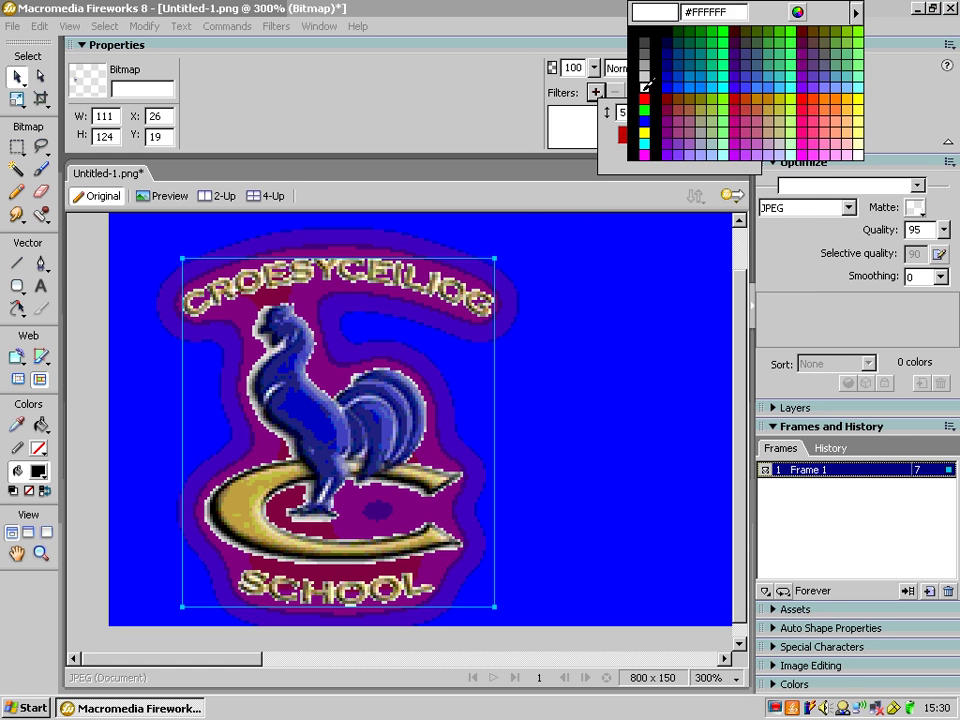
click(644, 88)
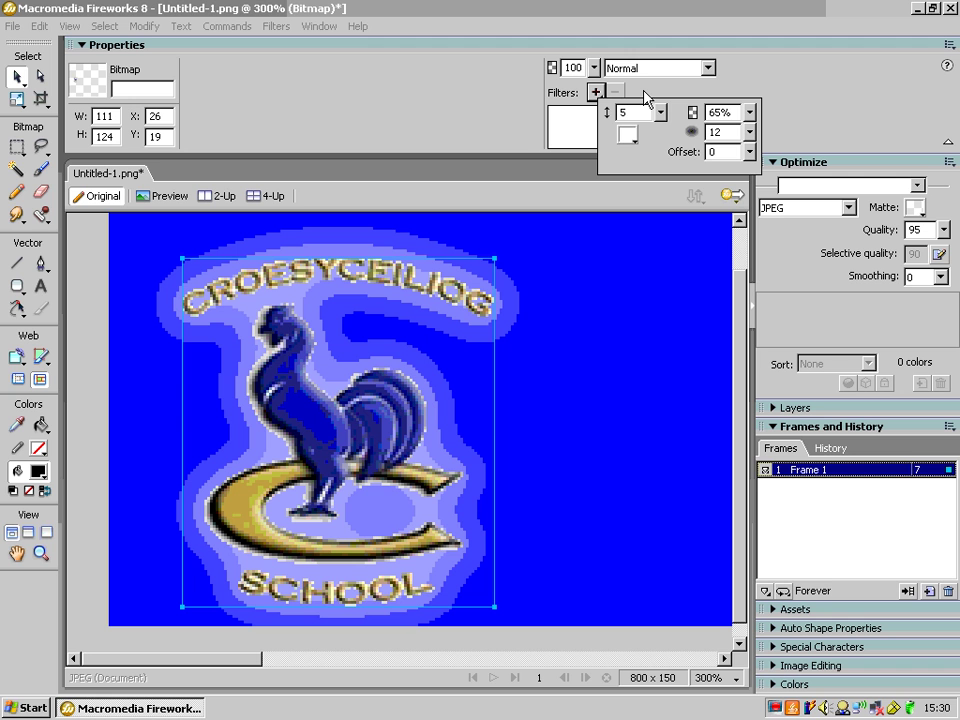
drag(660, 112, 661, 120)
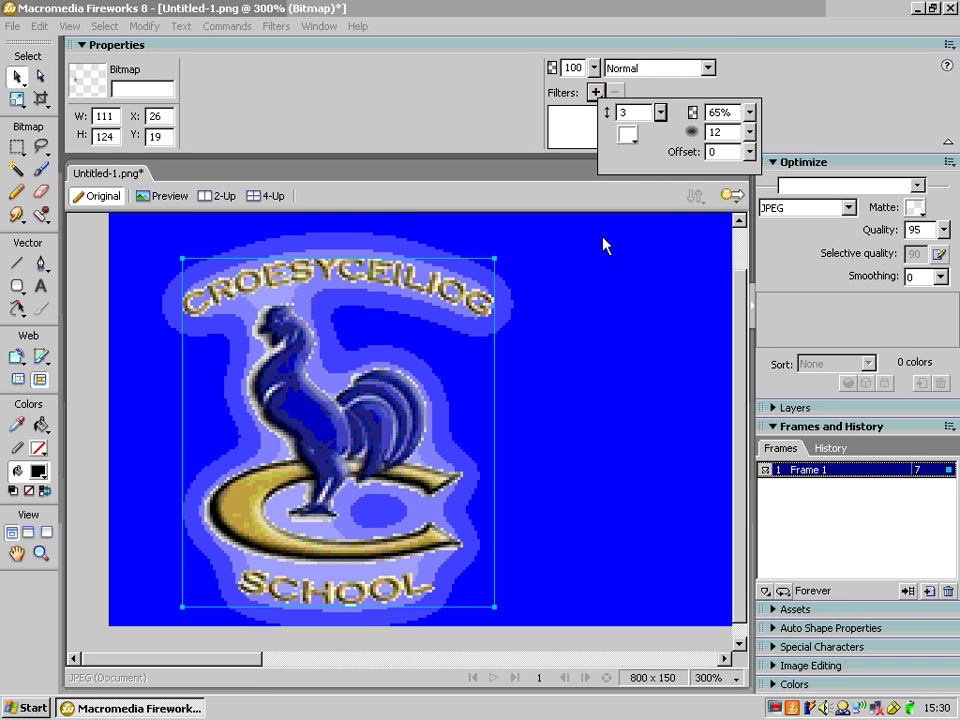
click(660, 113)
drag(661, 114, 661, 110)
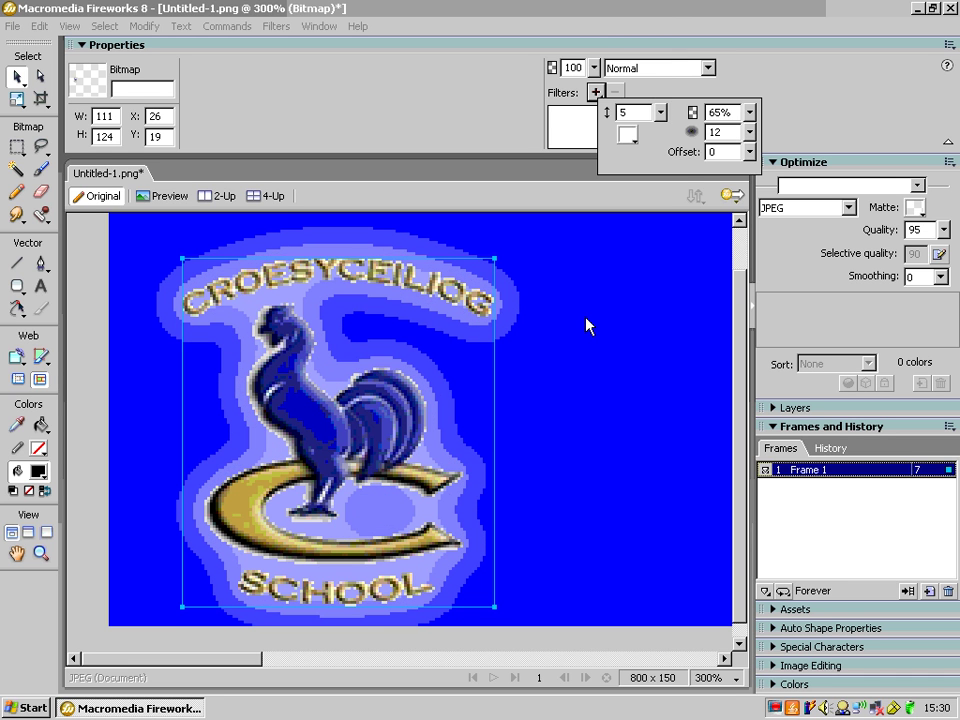
click(586, 324)
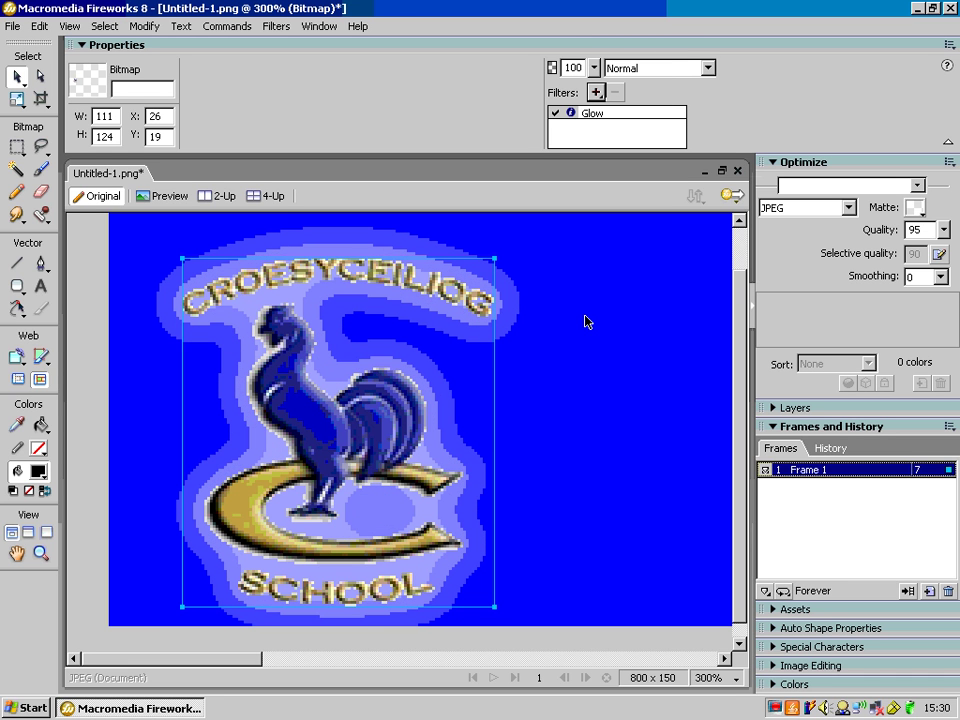
View the banner at 100% with the logo deselected.
click(730, 679)
click(733, 531)
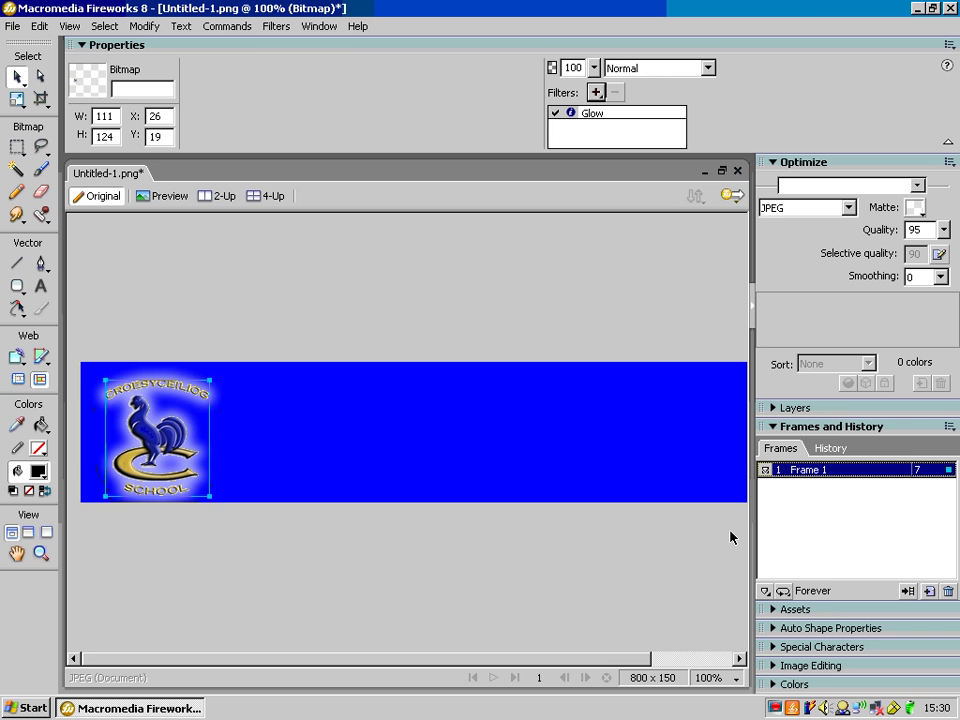
click(462, 551)
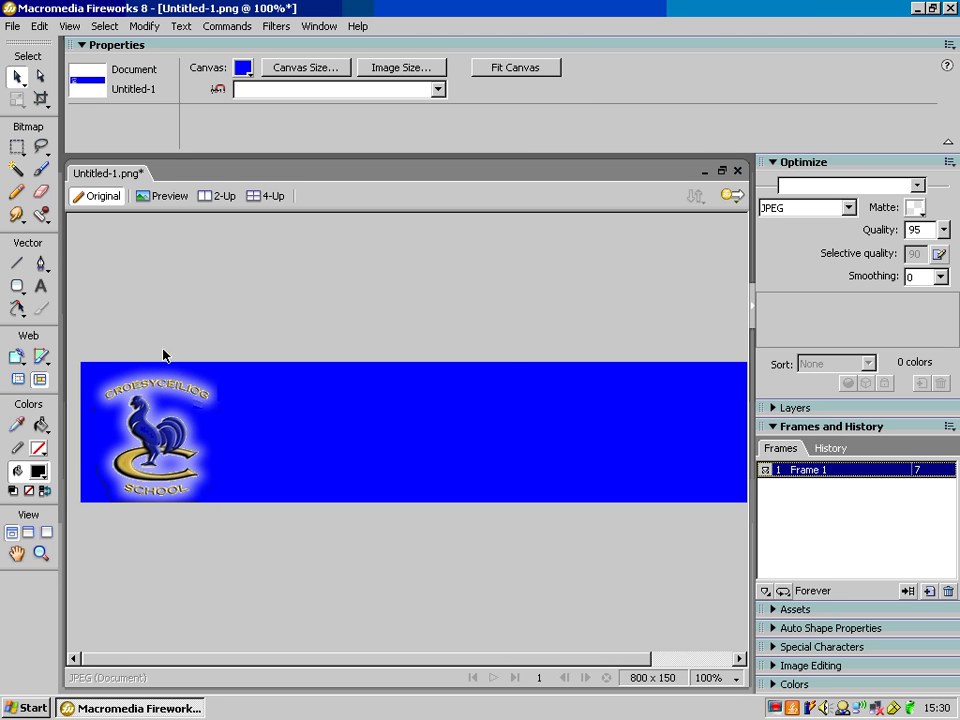
Type the heading 'Croesyceiliog School' in a text box beside the crest.
click(41, 286)
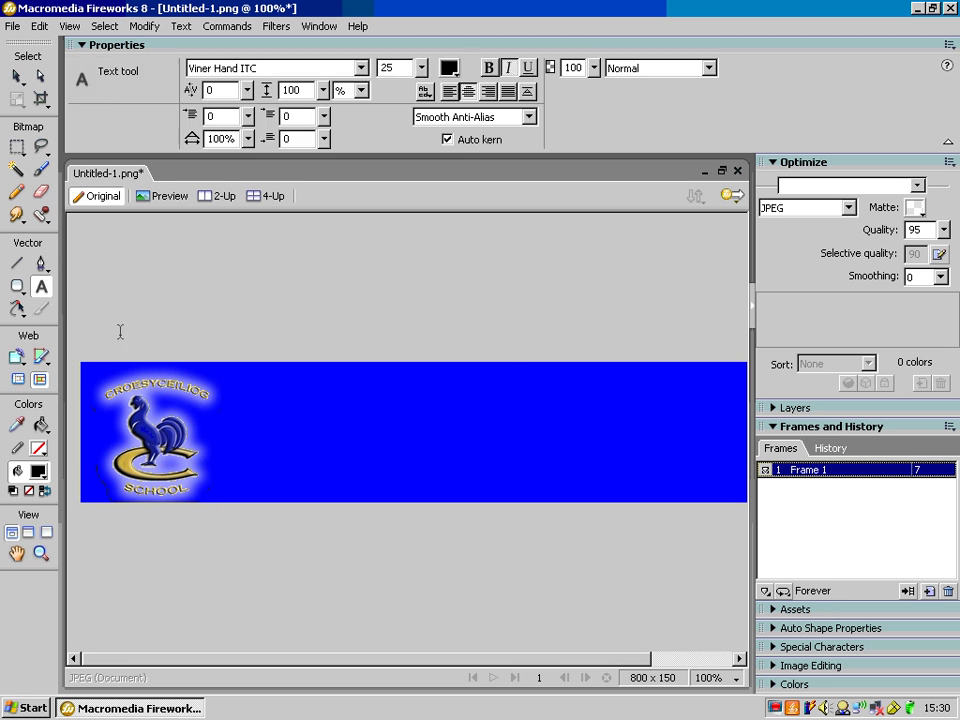
click(254, 401)
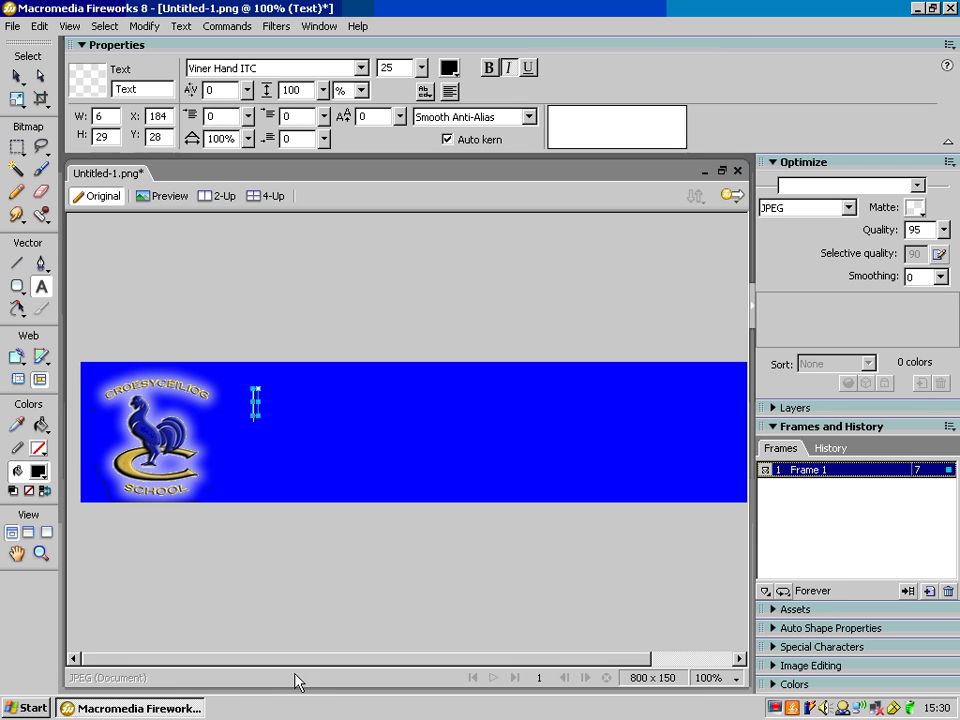
text(Cro)
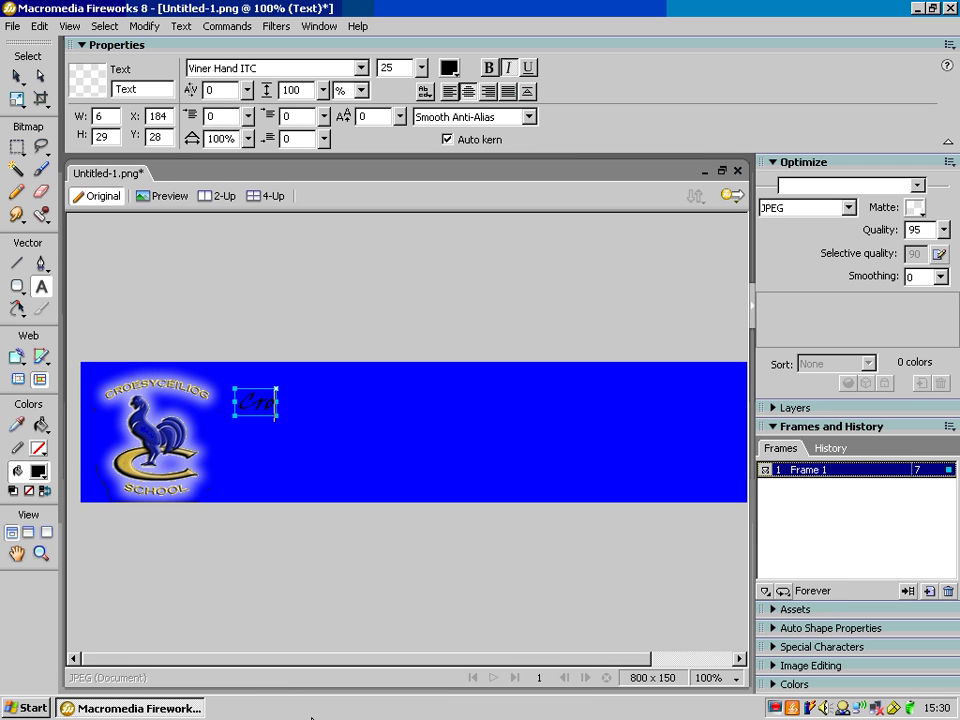
text(esycei)
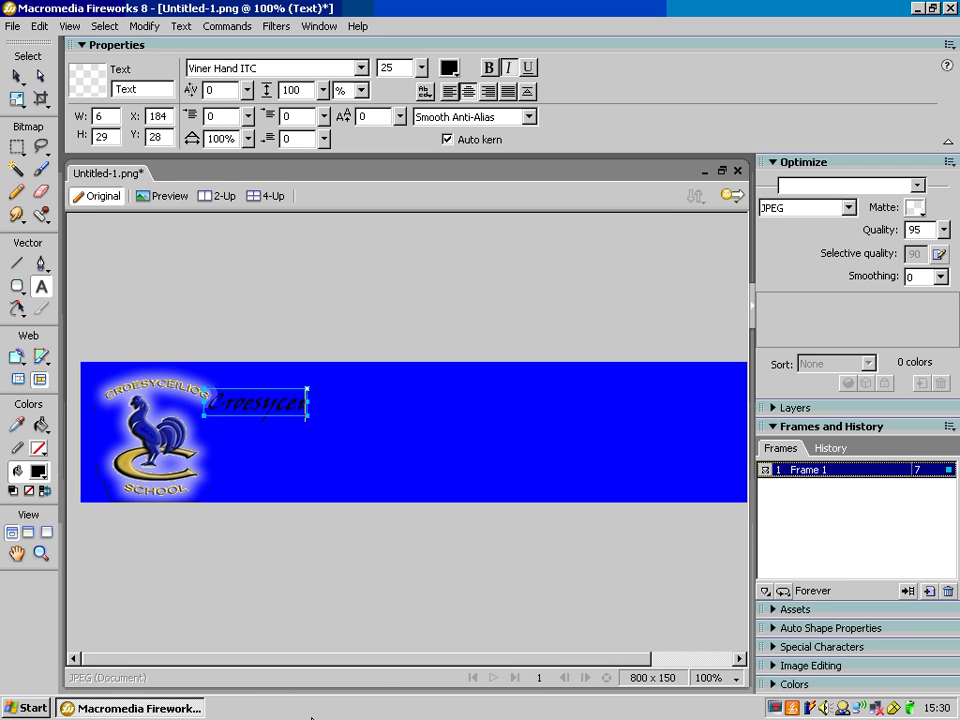
text(liog S)
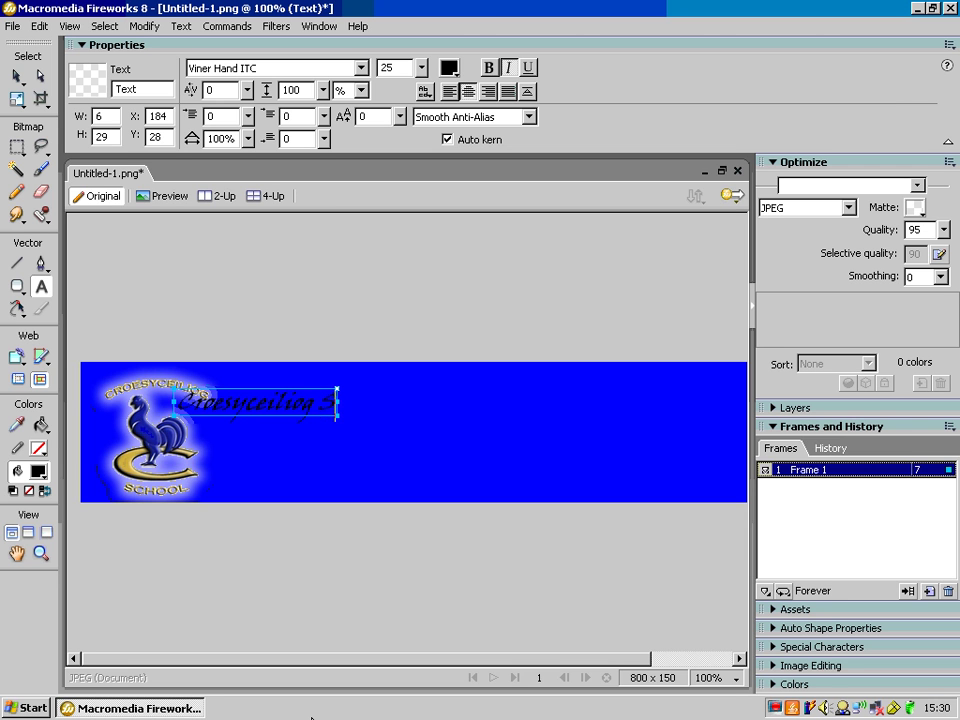
text(chool)
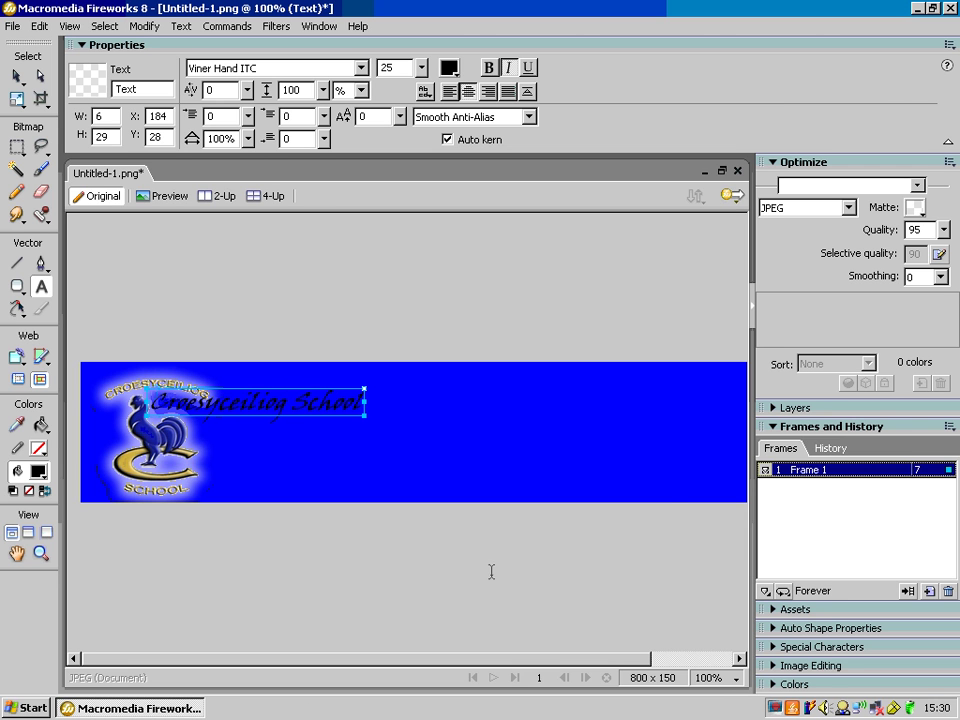
click(753, 310)
click(17, 76)
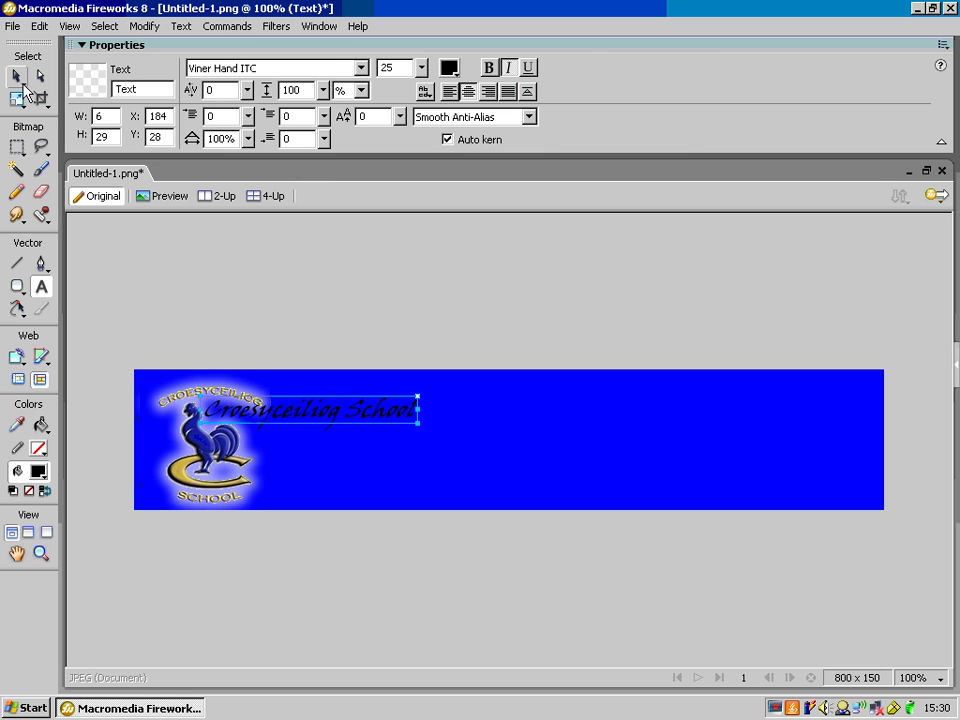
Move the heading right of the logo and enlarge it to size 71.
drag(335, 424, 344, 421)
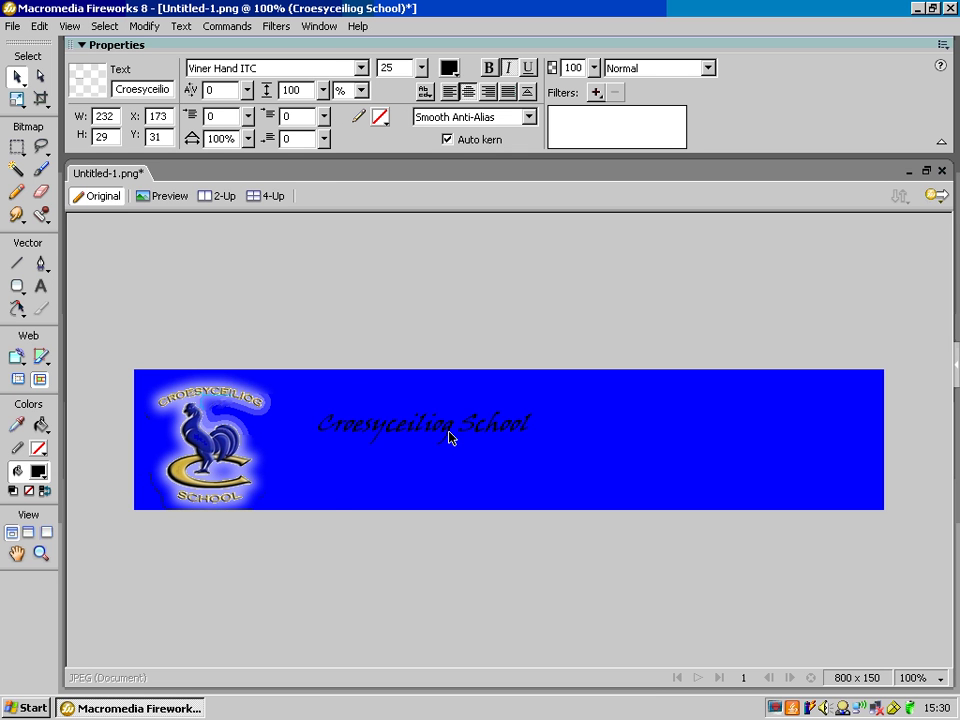
drag(449, 437, 482, 436)
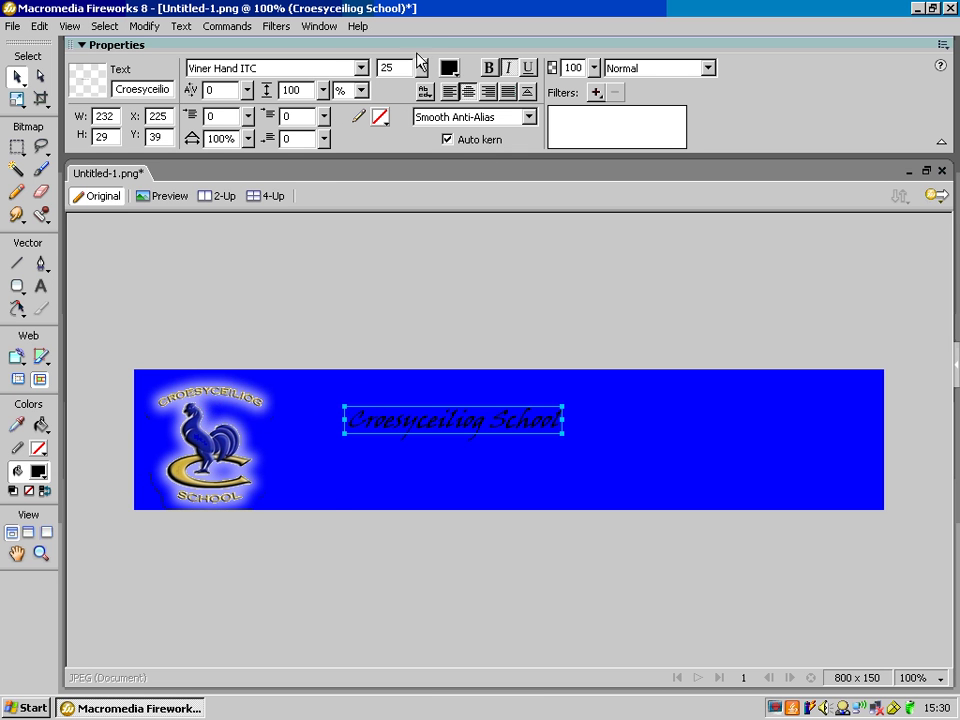
drag(420, 67, 422, 5)
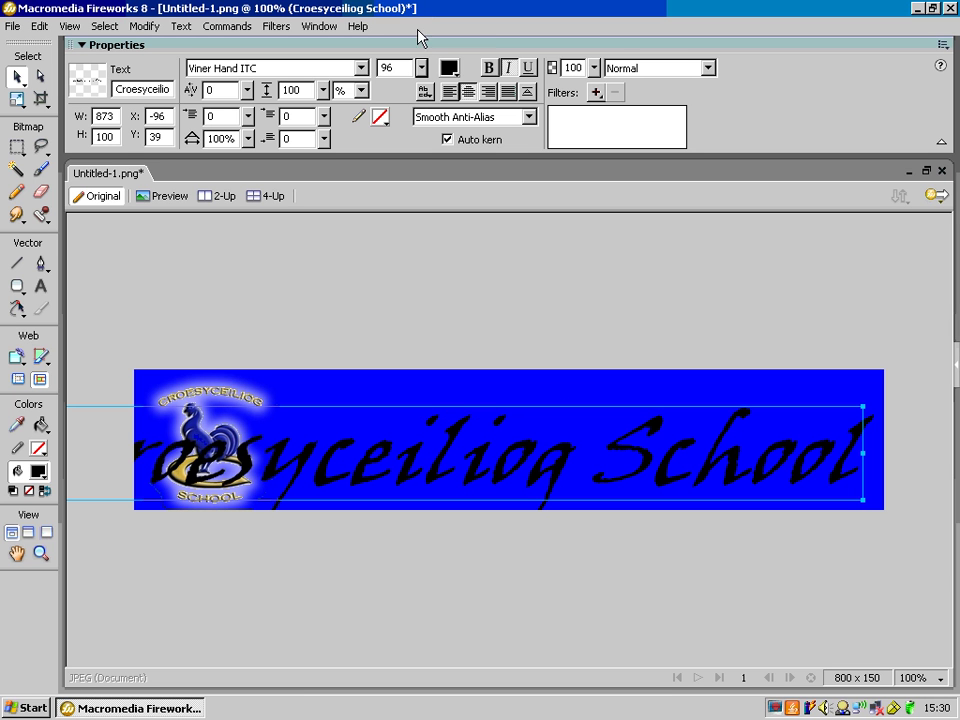
drag(421, 67, 424, 96)
drag(467, 451, 579, 439)
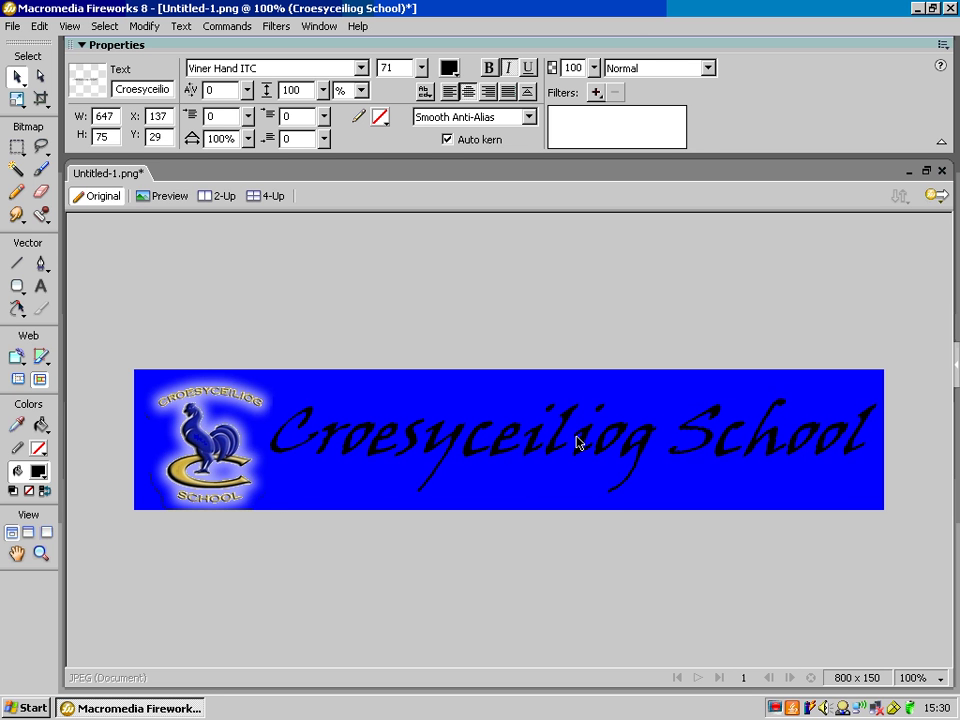
Set the heading to bold Century Schoolbook at size 60, nudged into place.
click(362, 69)
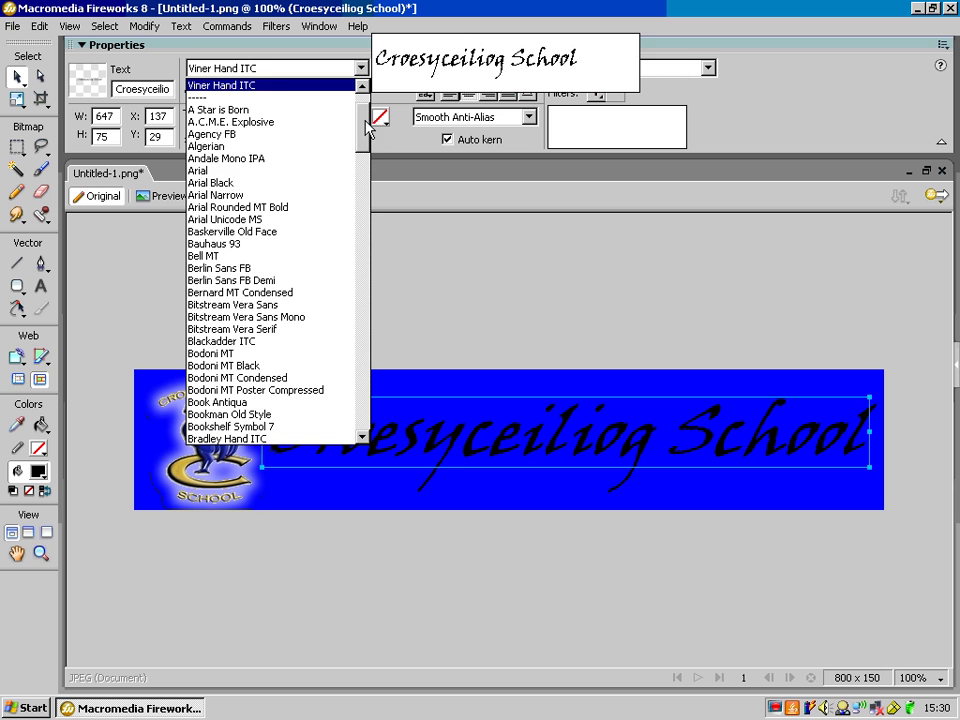
drag(367, 127, 367, 175)
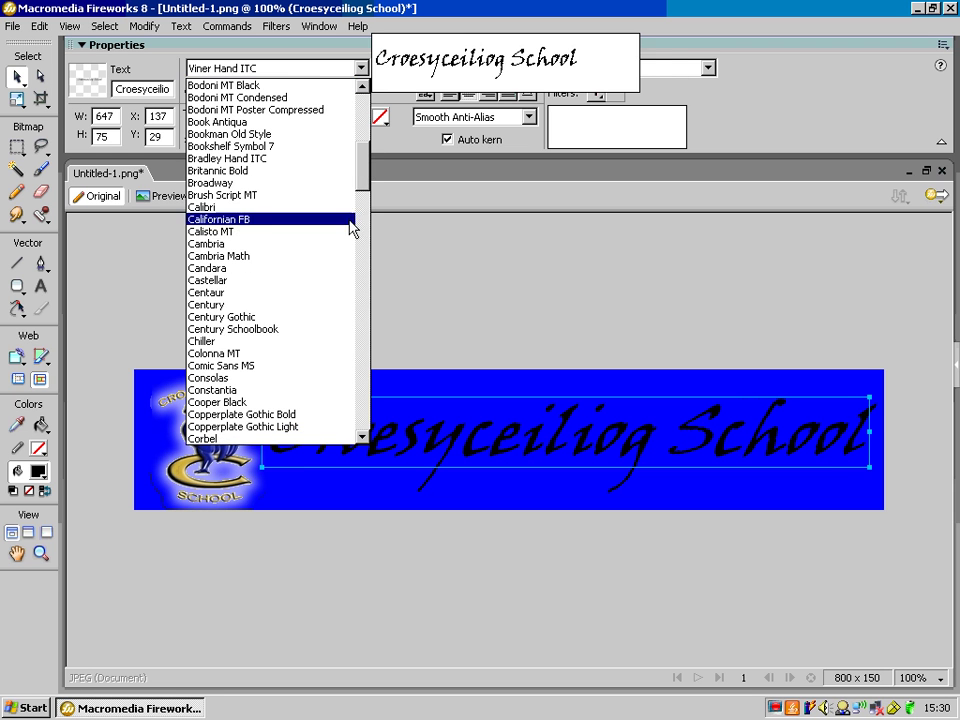
click(318, 333)
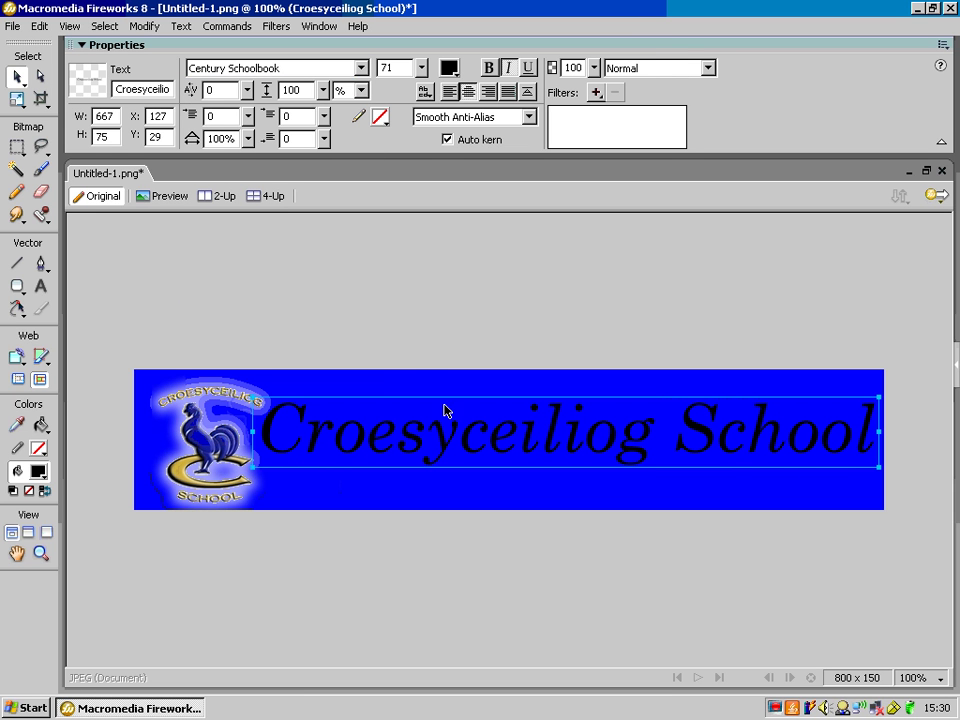
key(Up)
key(Up)
key(Up)
key(Up)
key(Up)
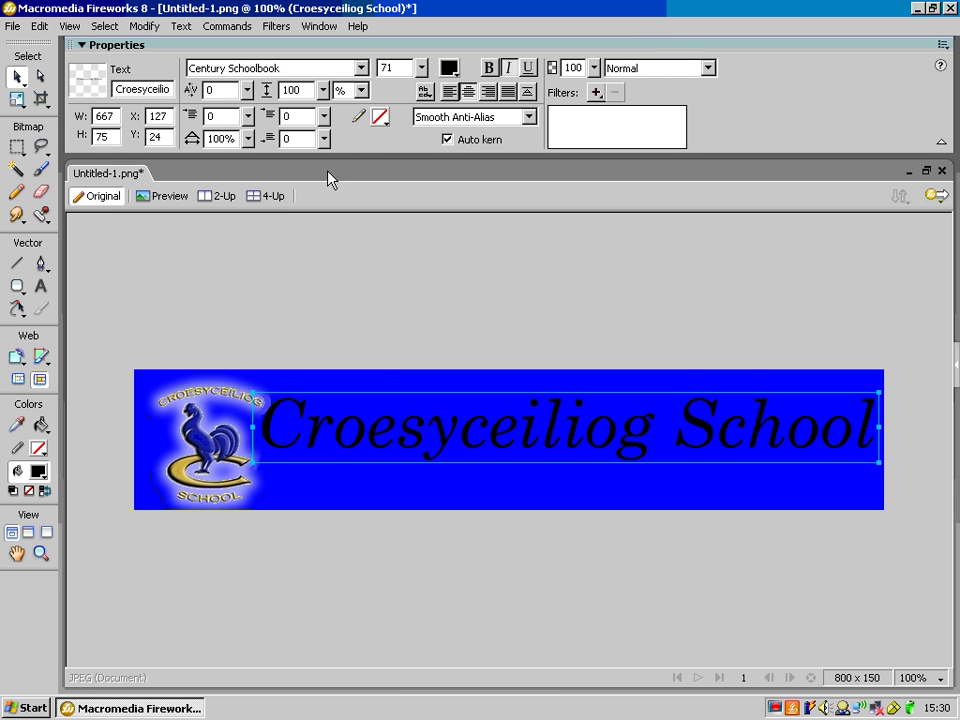
drag(421, 67, 422, 71)
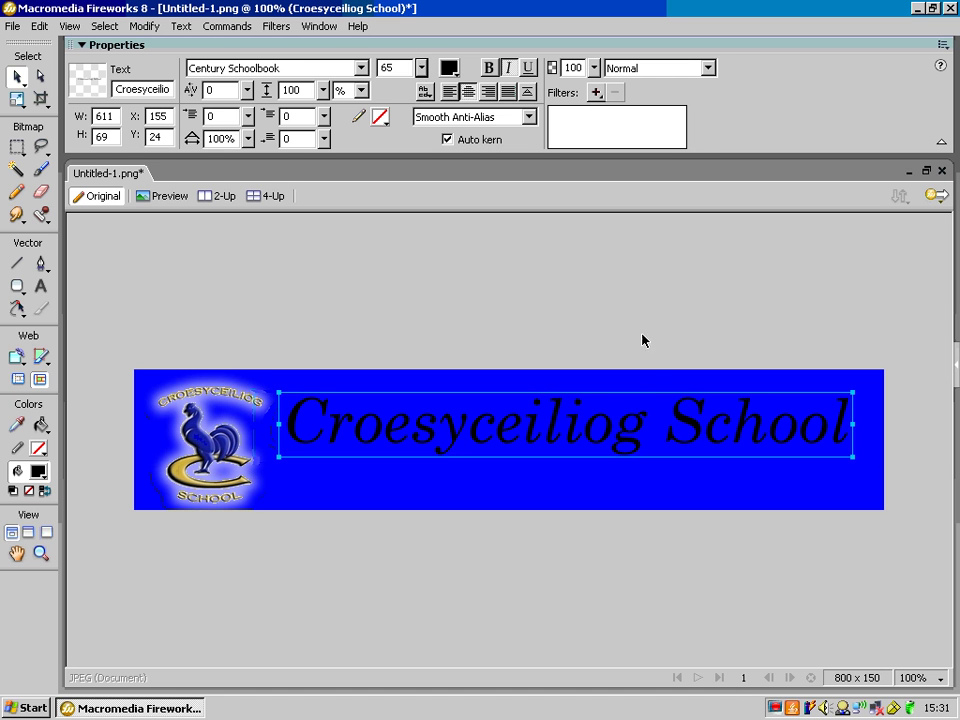
drag(671, 420, 680, 417)
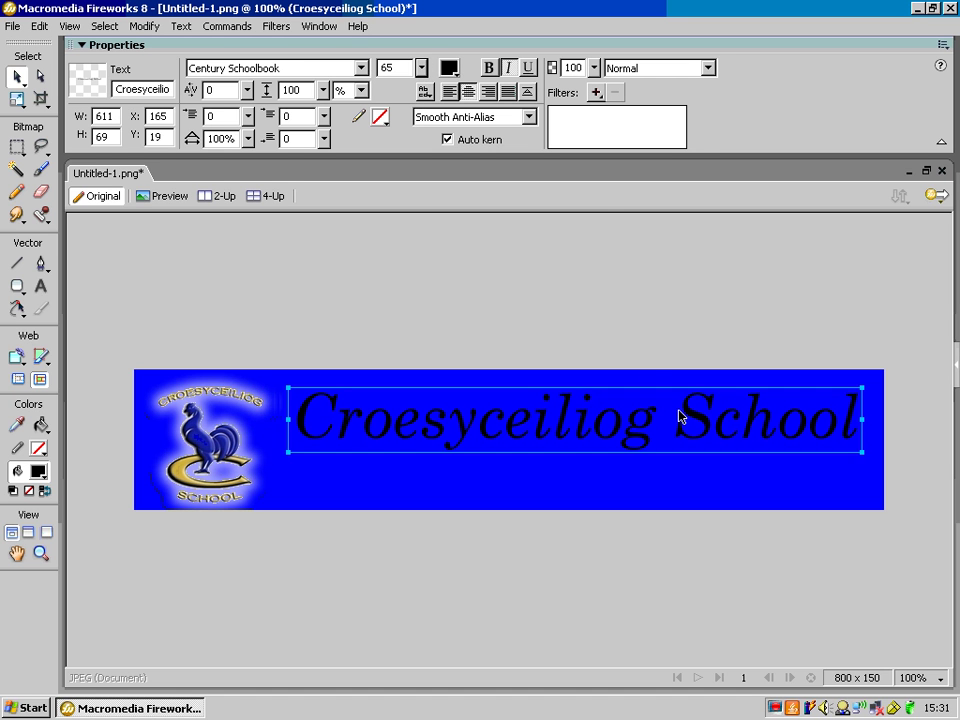
click(488, 68)
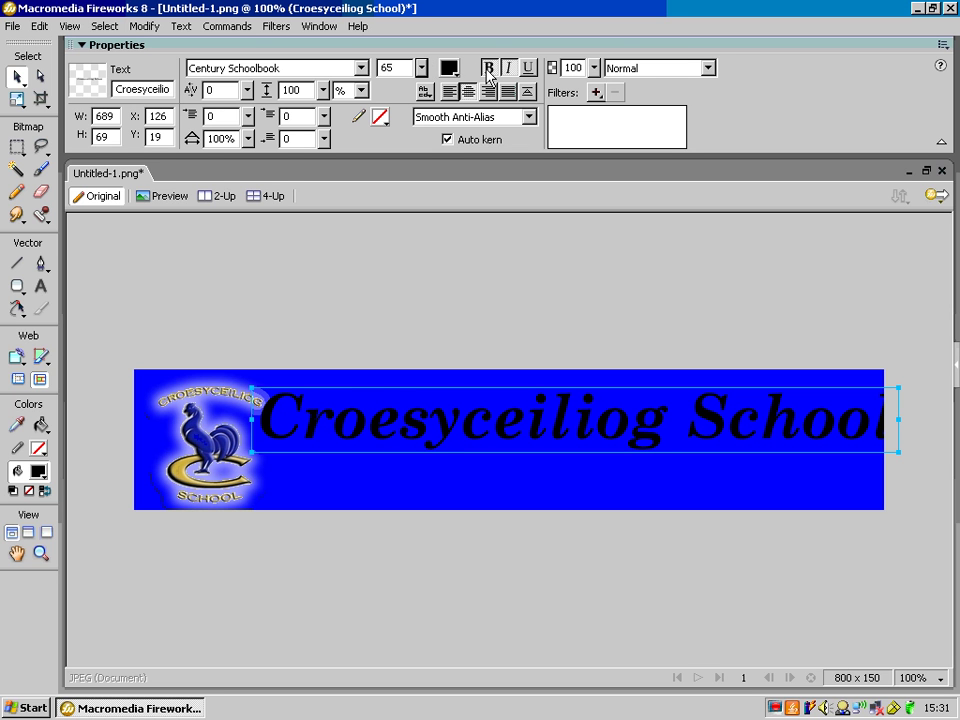
drag(422, 68, 424, 77)
drag(594, 431, 602, 437)
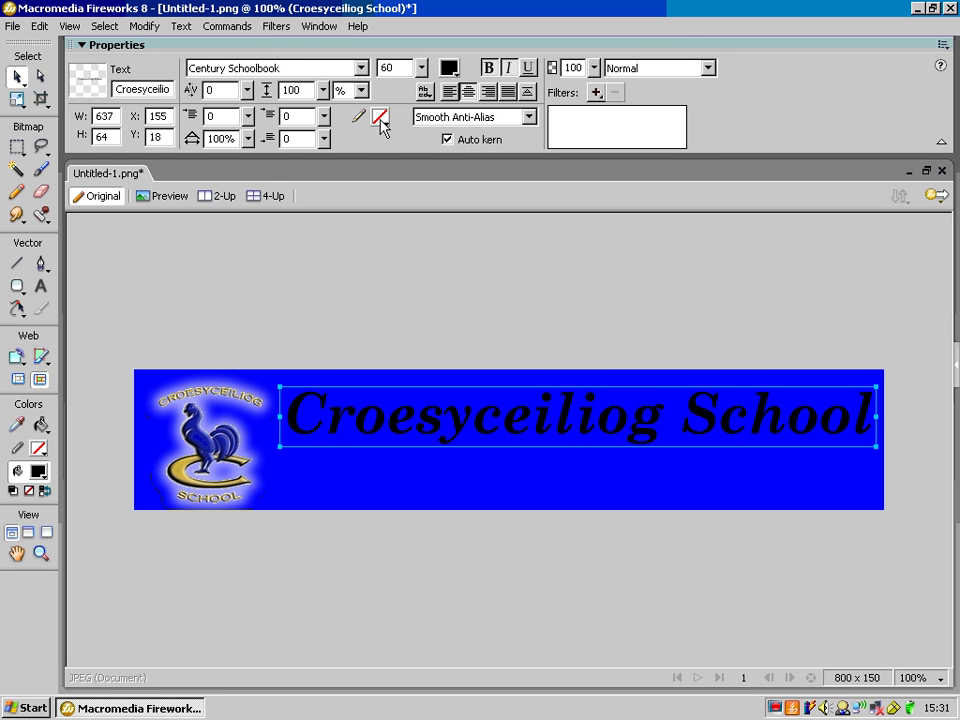
Make the heading fill white with a dark blue #000099 outline, tip size 2.
click(447, 68)
click(466, 78)
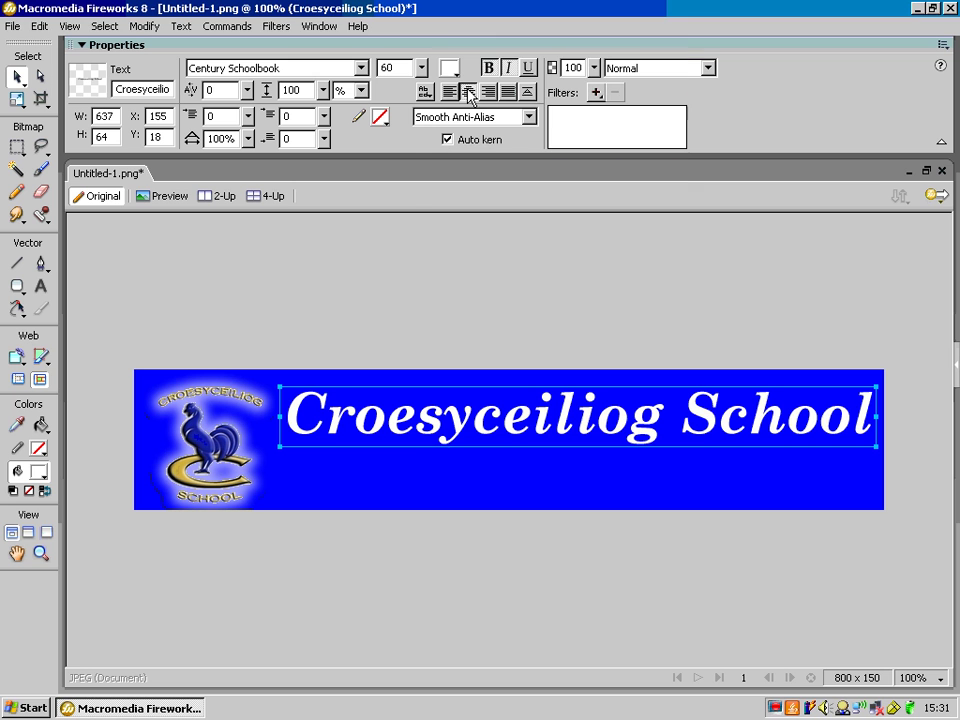
click(379, 120)
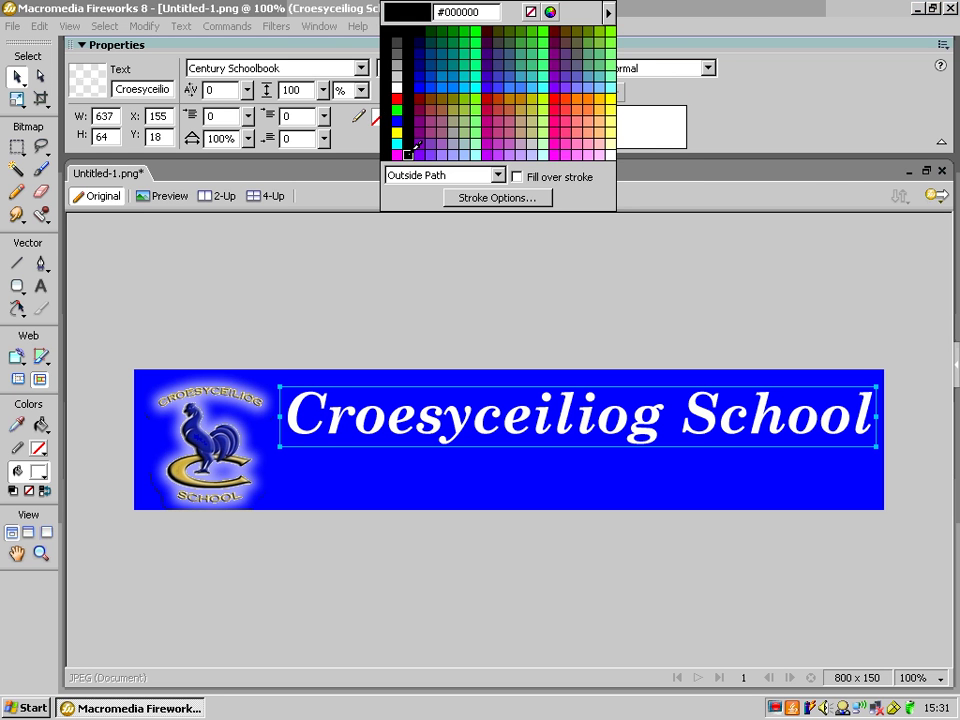
click(409, 155)
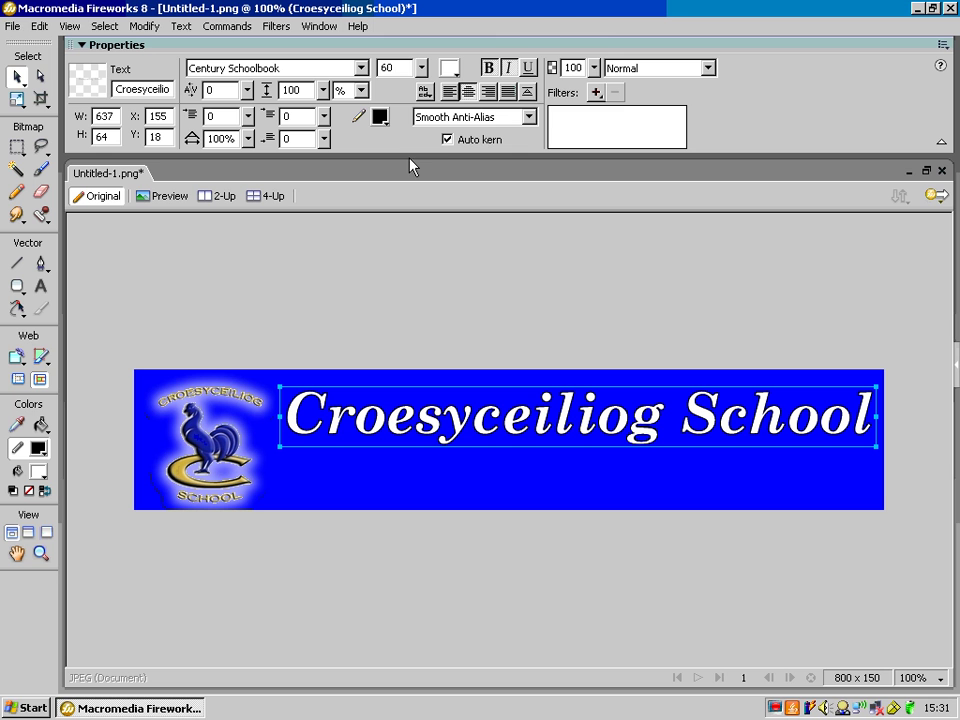
click(381, 118)
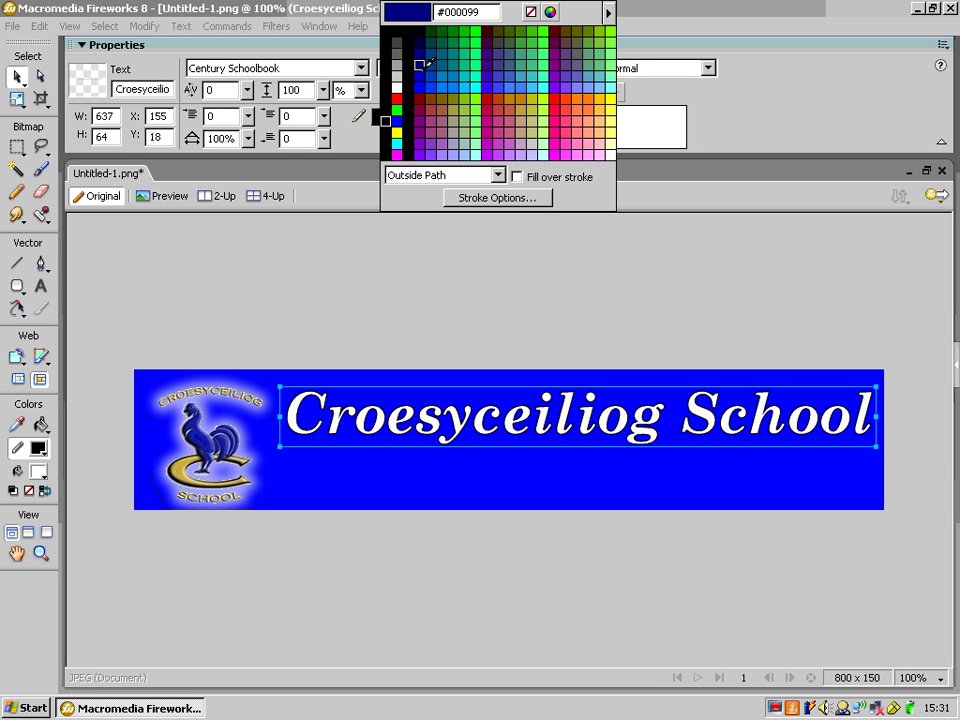
click(420, 64)
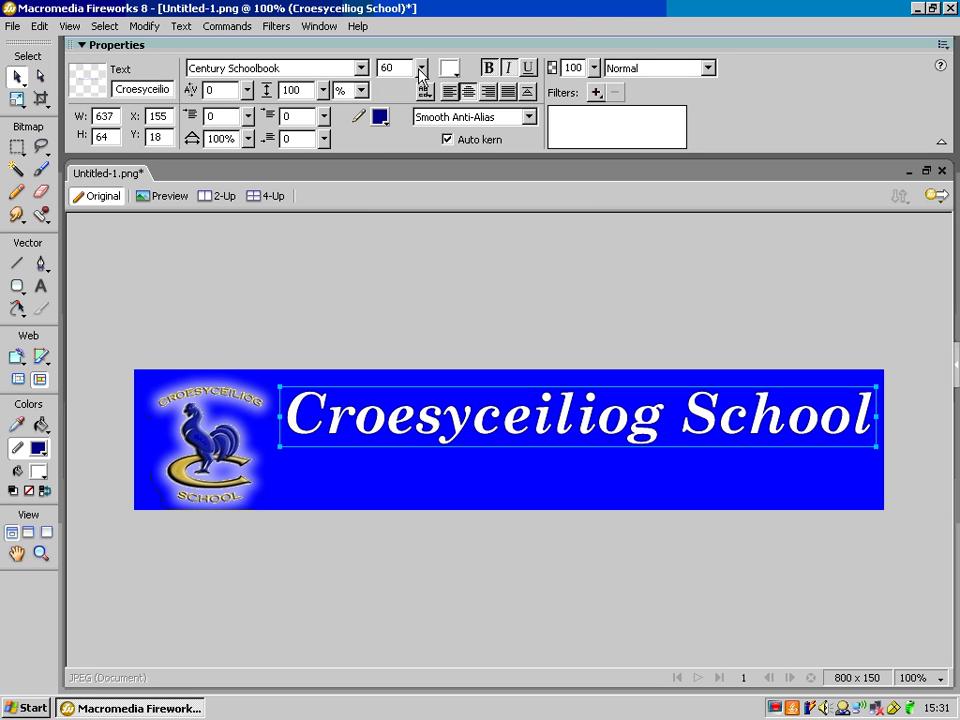
click(381, 118)
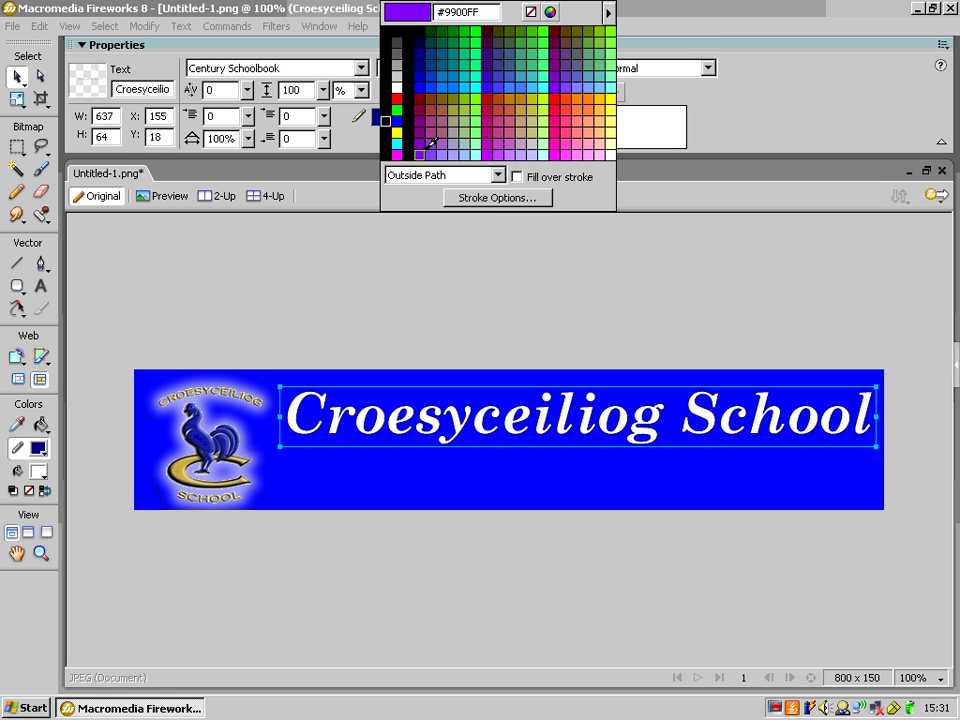
click(491, 199)
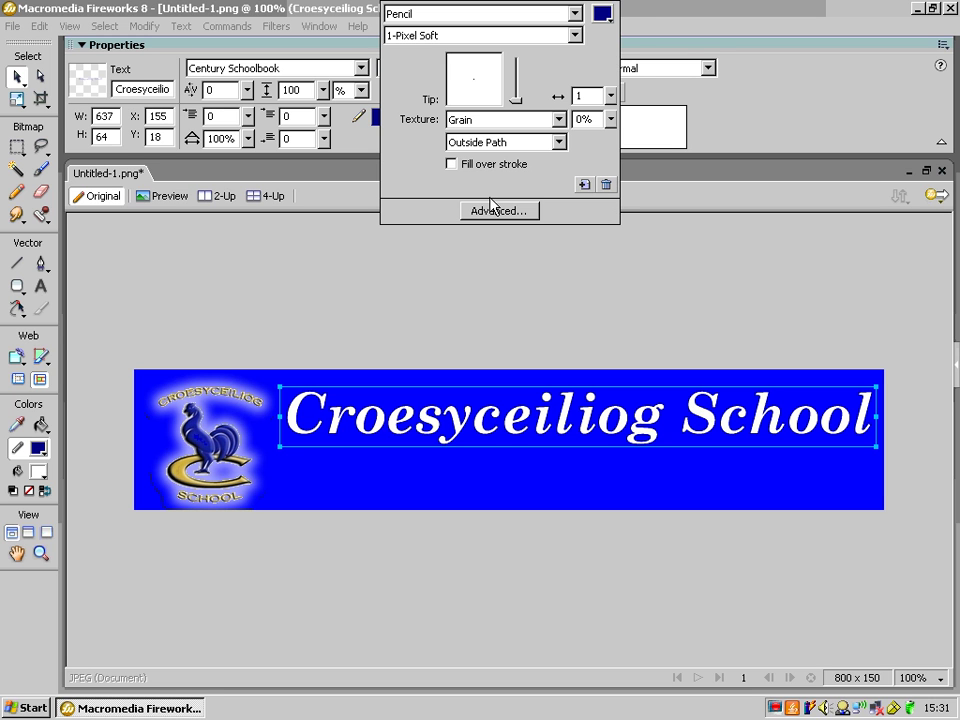
click(614, 113)
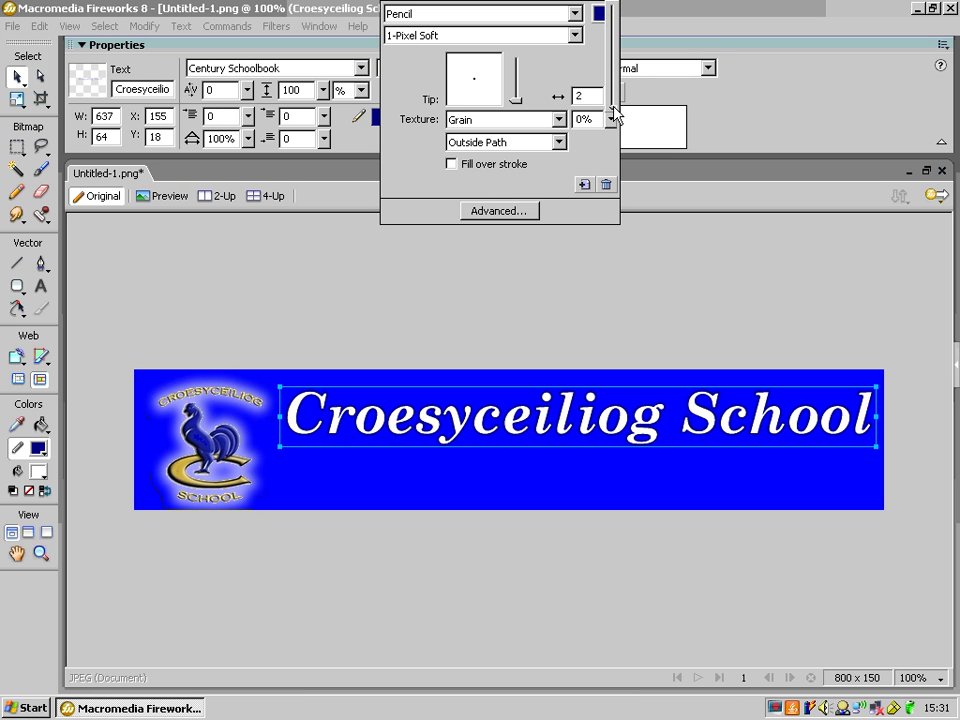
click(630, 315)
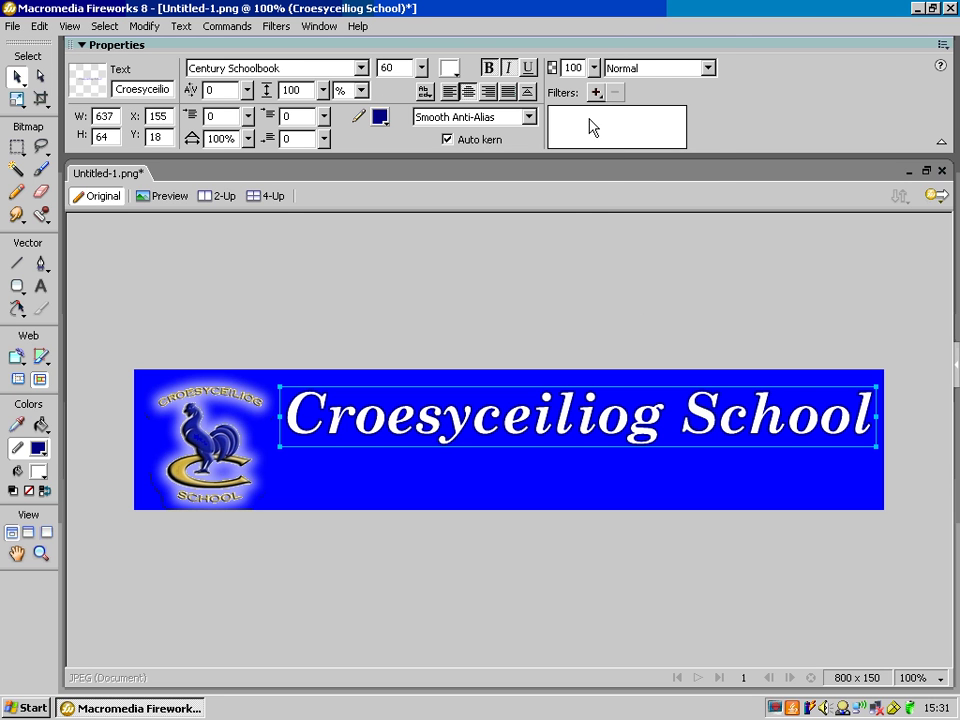
Add a black Drop Shadow to the heading: distance 7, 65% opacity, softness 4, angle 315.
click(596, 92)
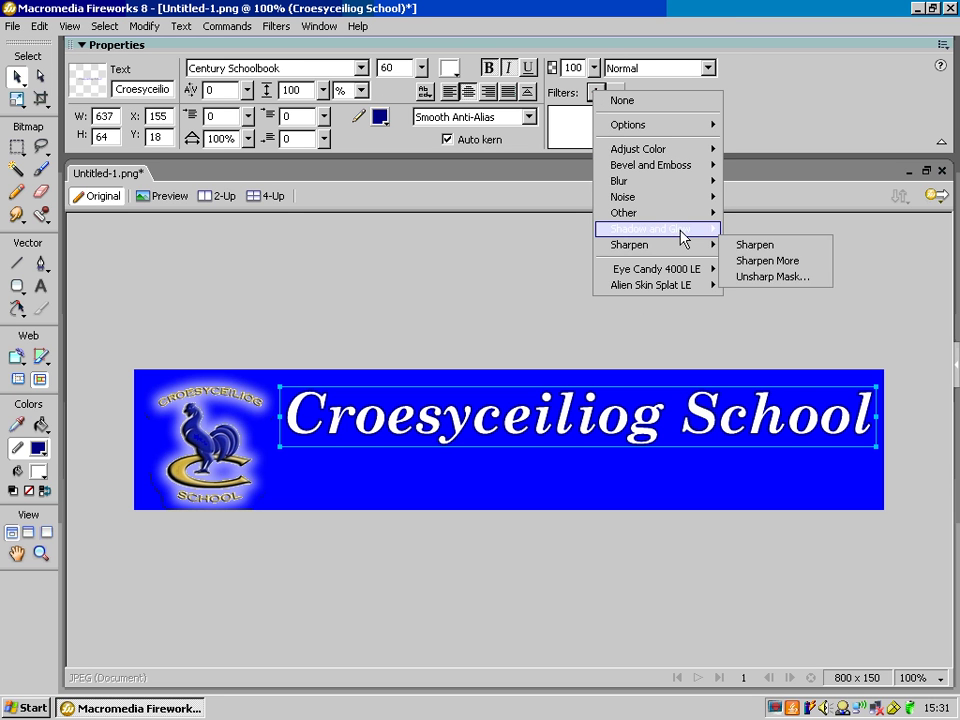
mouse_move(690, 229)
click(765, 229)
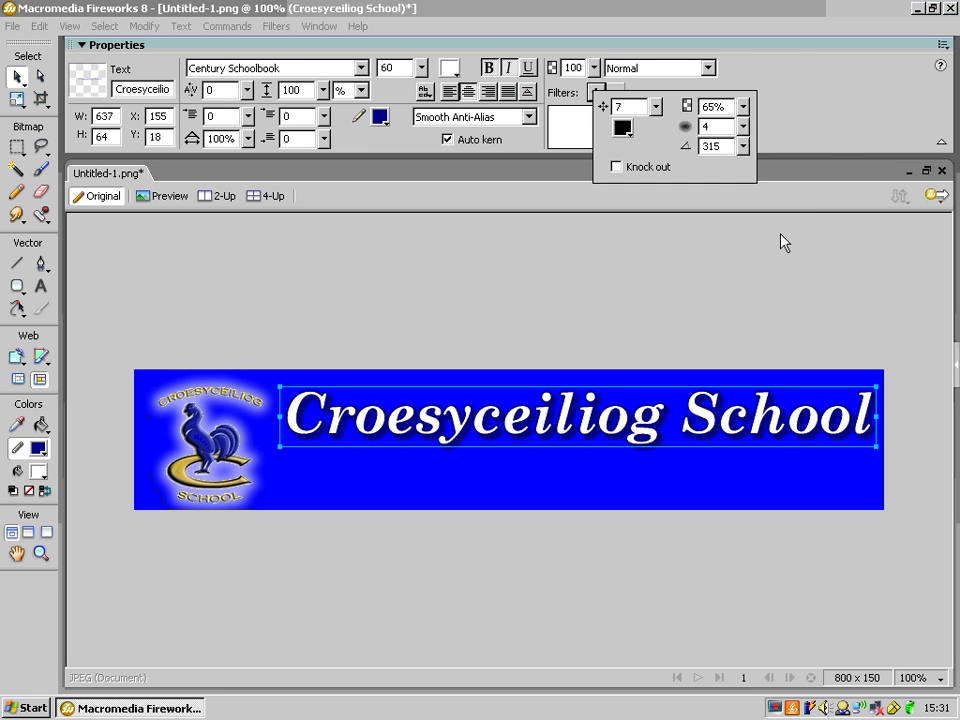
click(777, 347)
drag(216, 233, 150, 254)
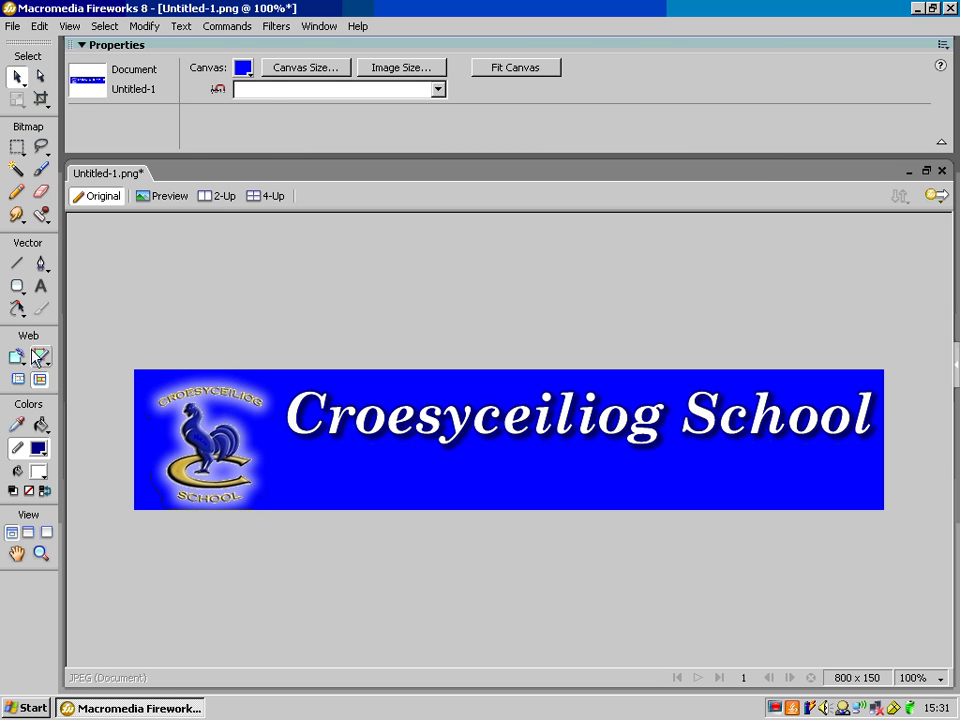
click(40, 287)
Add an 'on line' text line below the heading and set it in Script MT Bold.
click(470, 508)
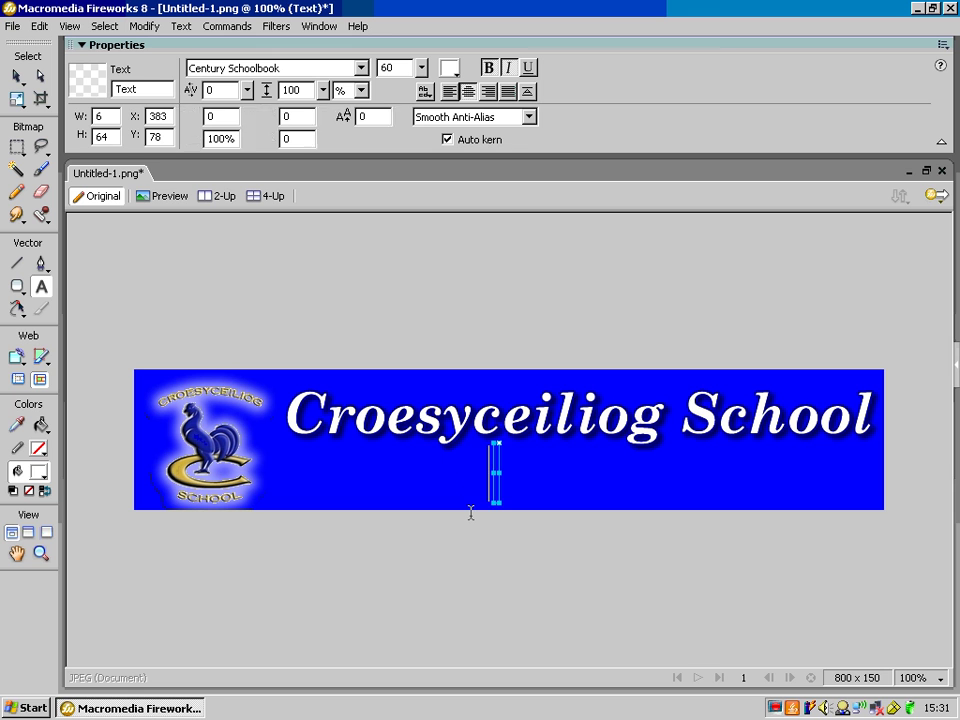
text(on line)
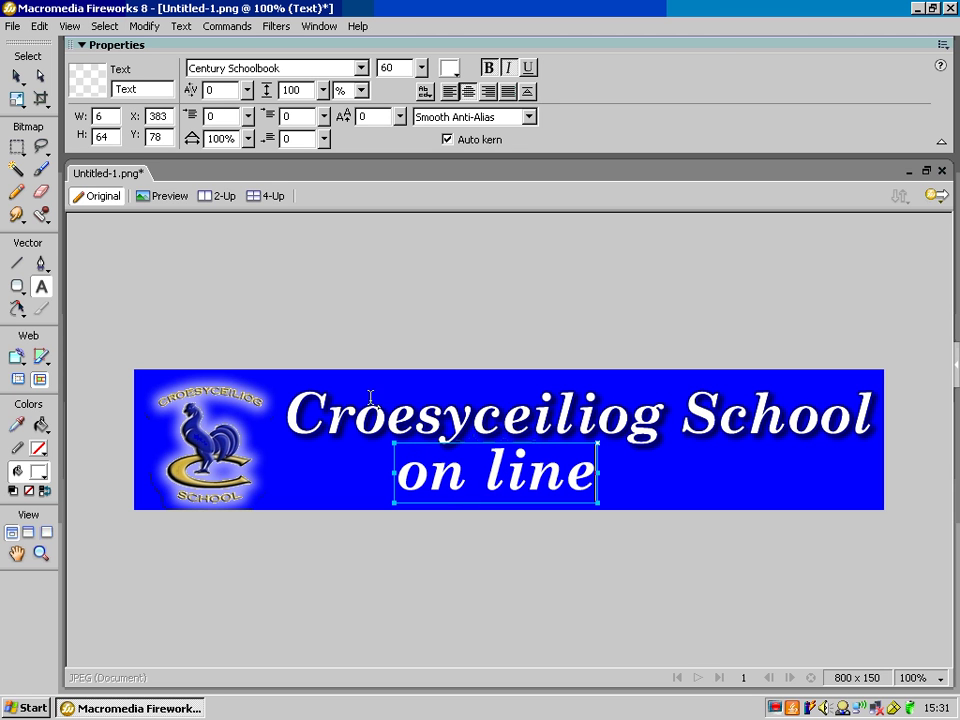
click(17, 76)
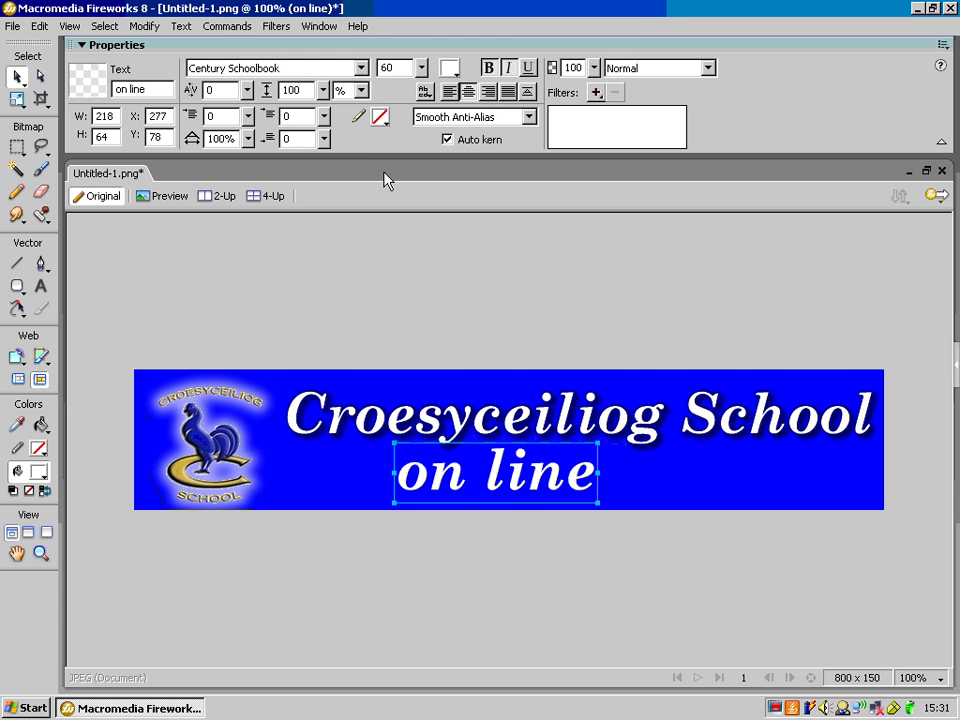
click(268, 62)
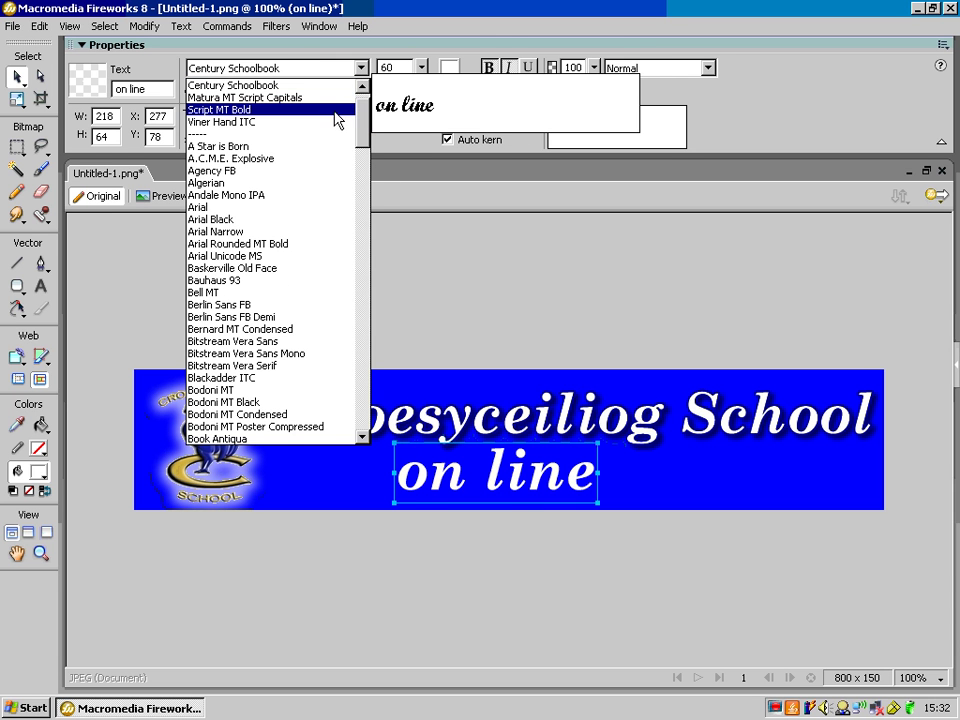
click(337, 121)
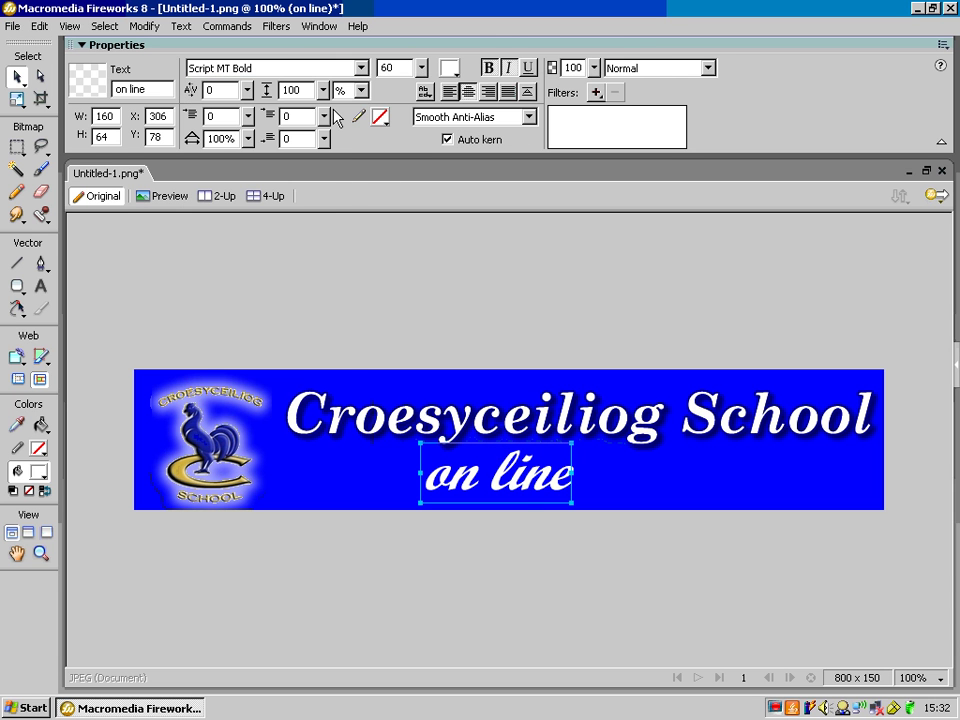
Fill the 'on line' text with #000099 and give it a 3-pixel white outline.
click(449, 68)
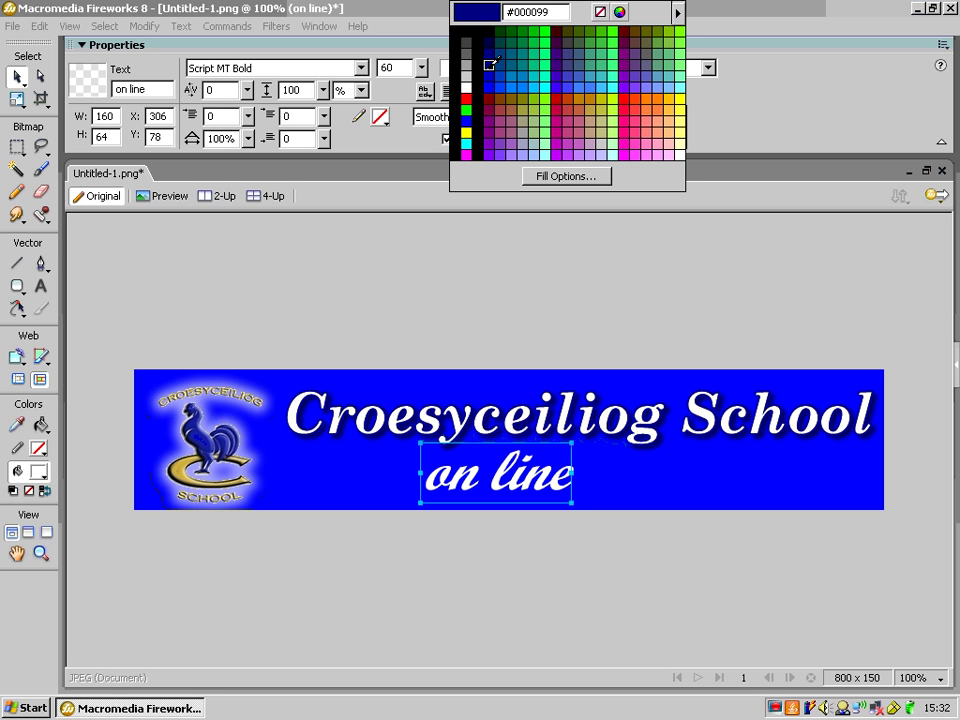
click(490, 64)
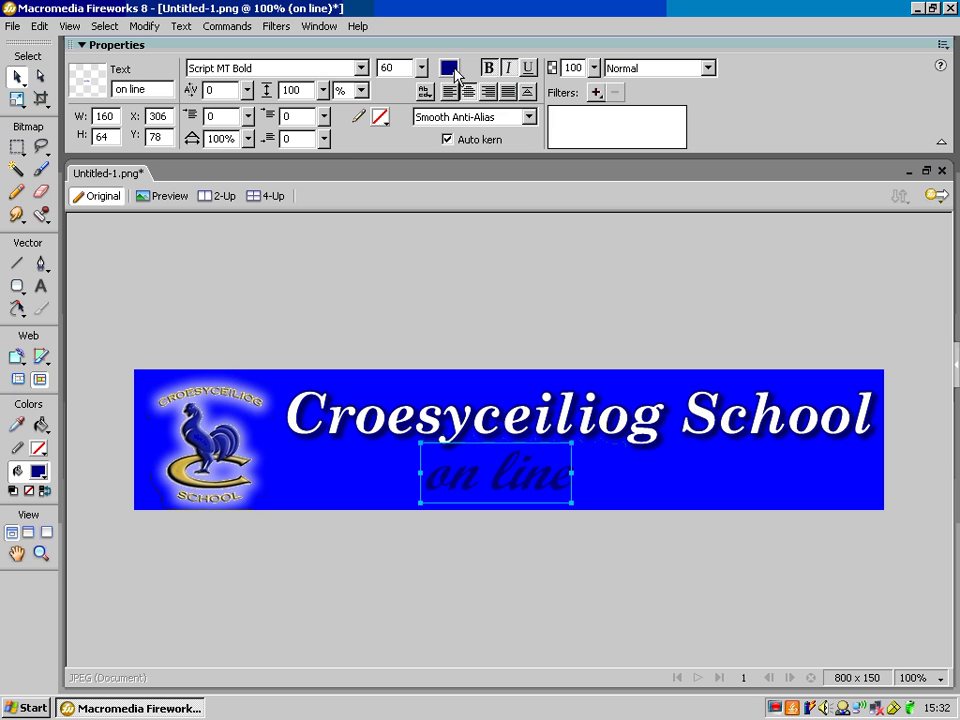
click(380, 118)
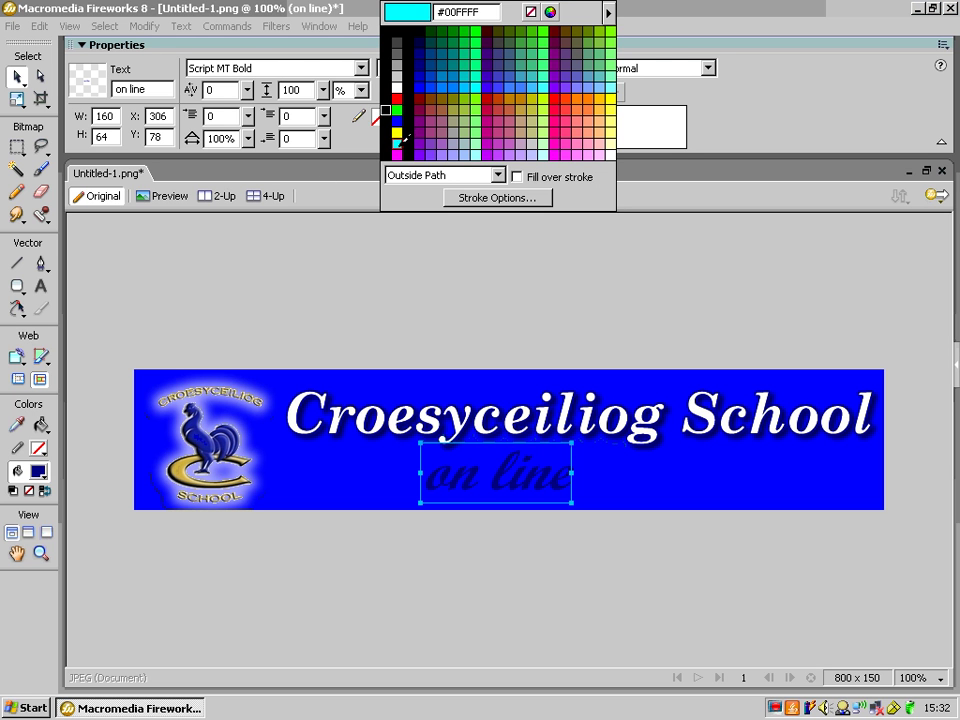
click(396, 90)
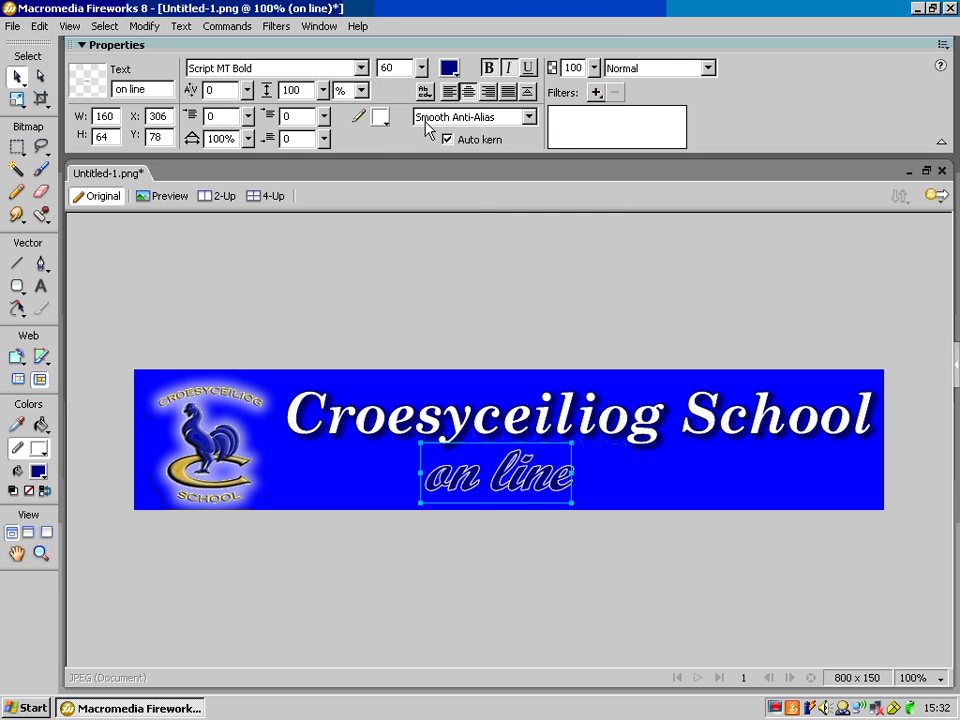
click(380, 118)
click(497, 197)
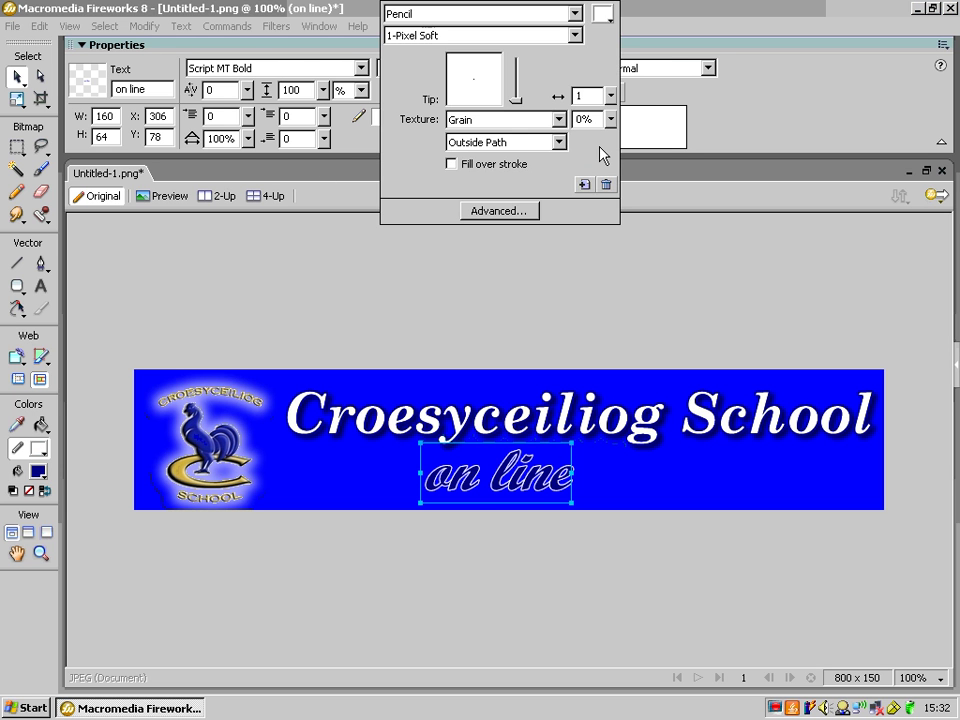
drag(608, 97, 615, 109)
click(364, 133)
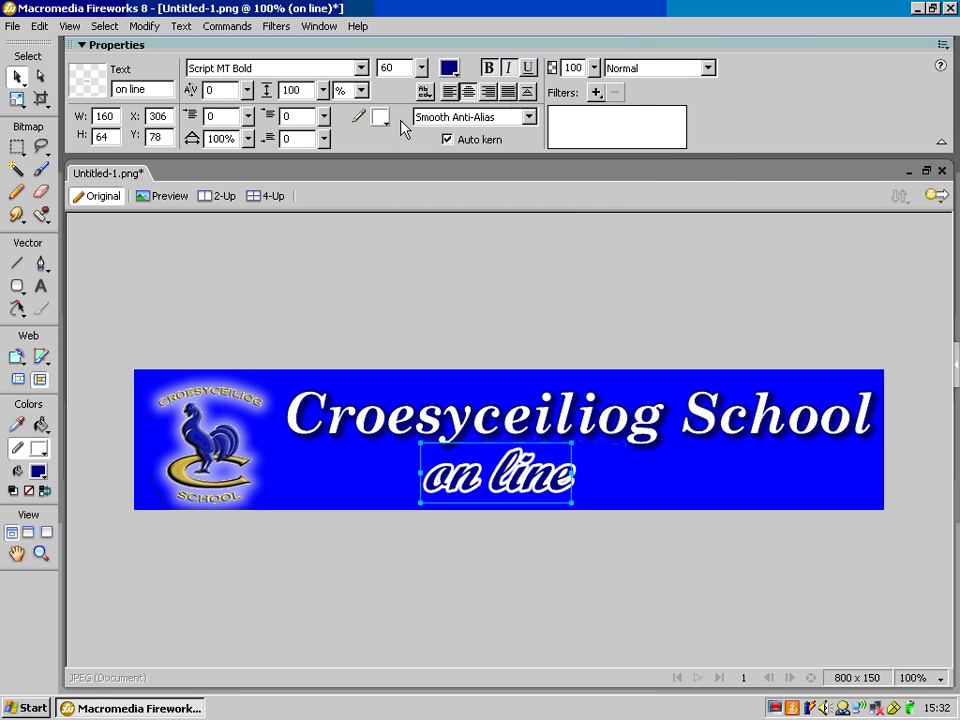
Add a Drop Shadow to 'on line' and shift it slightly right and up.
click(596, 93)
mouse_move(710, 233)
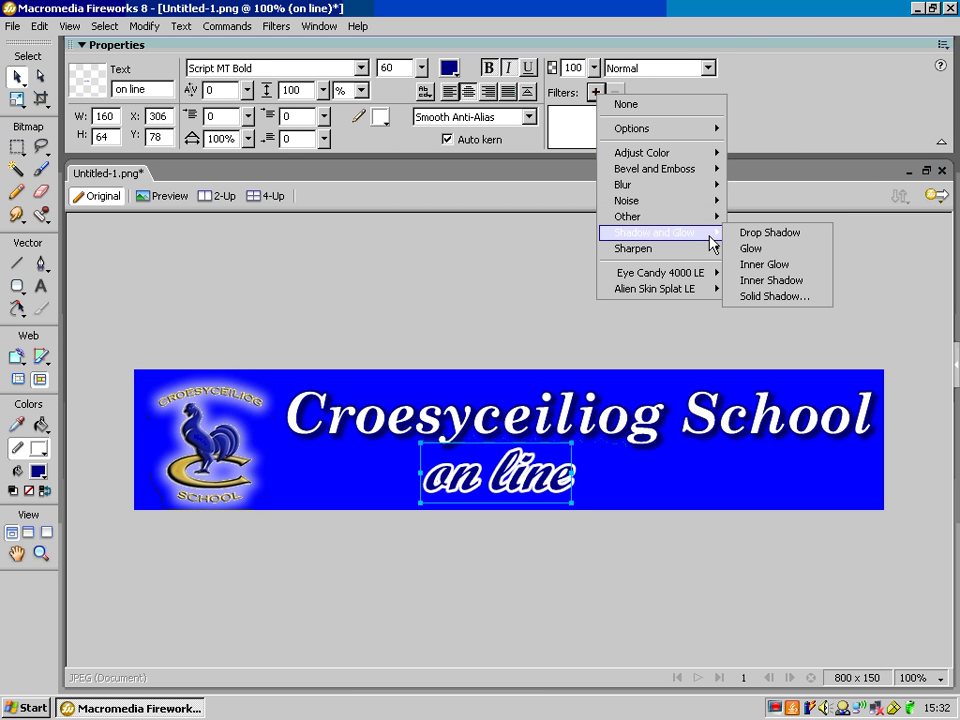
click(750, 235)
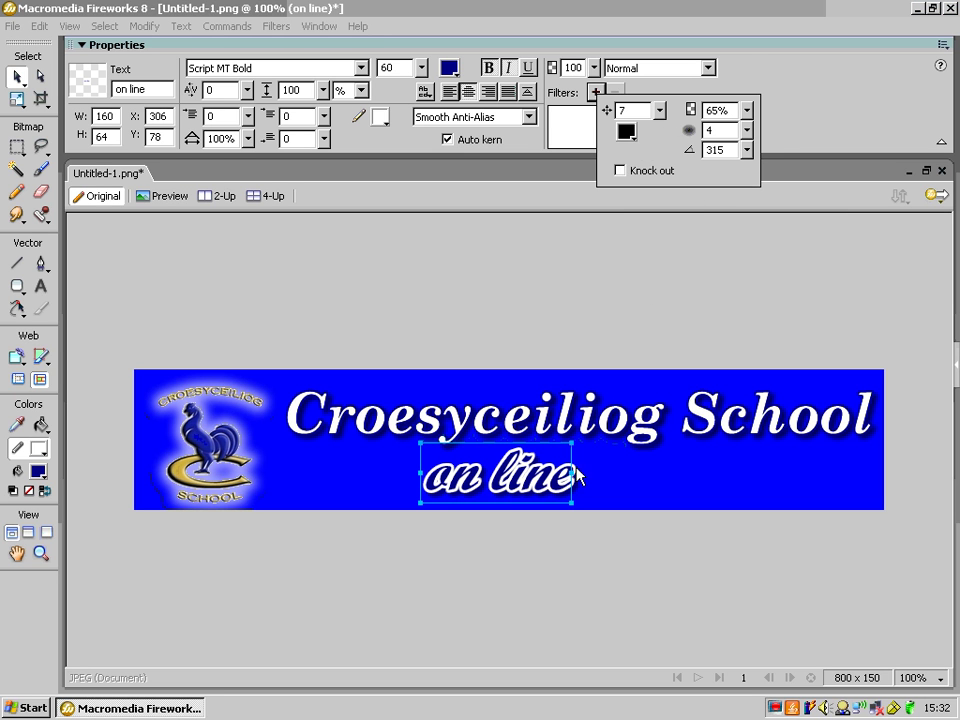
click(567, 304)
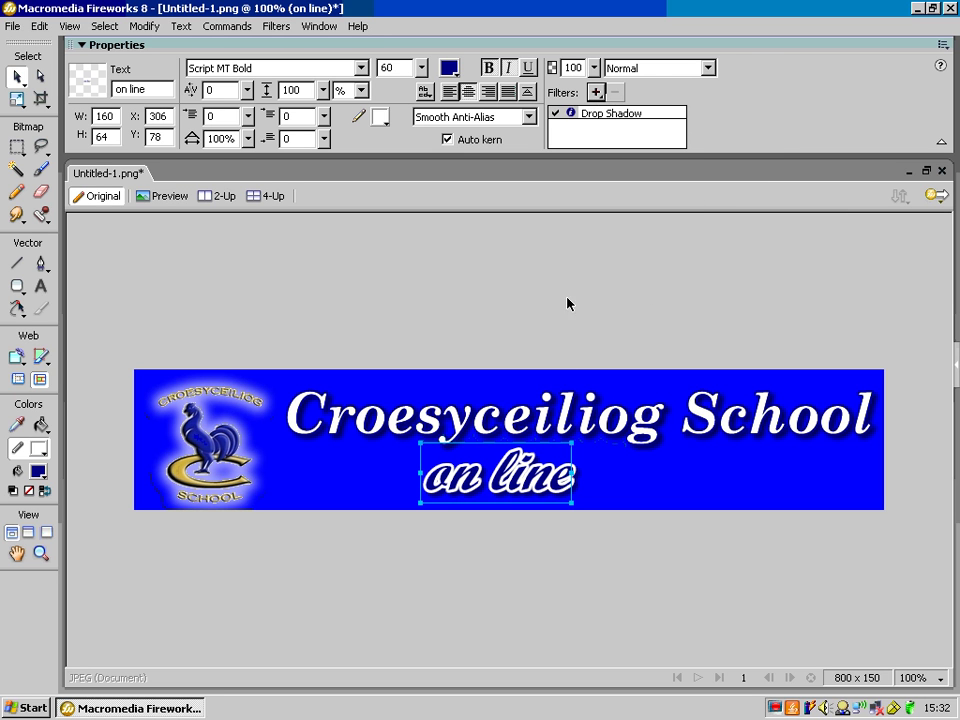
click(619, 566)
drag(531, 501, 565, 478)
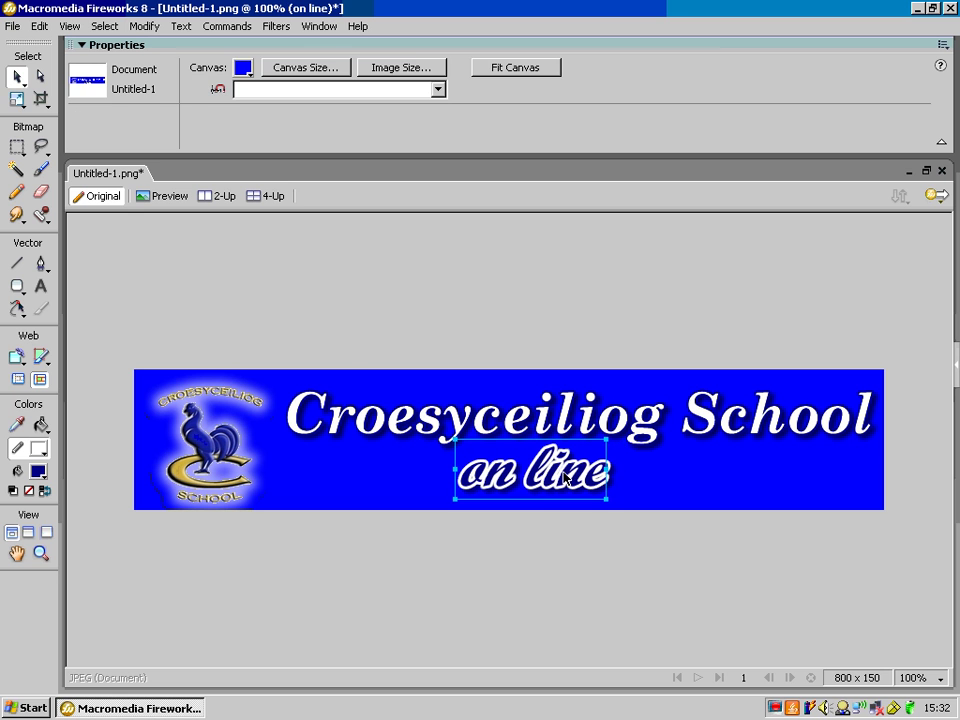
Try rotating 'on line' with the Scale tool, then cancel so the text stays level.
click(18, 101)
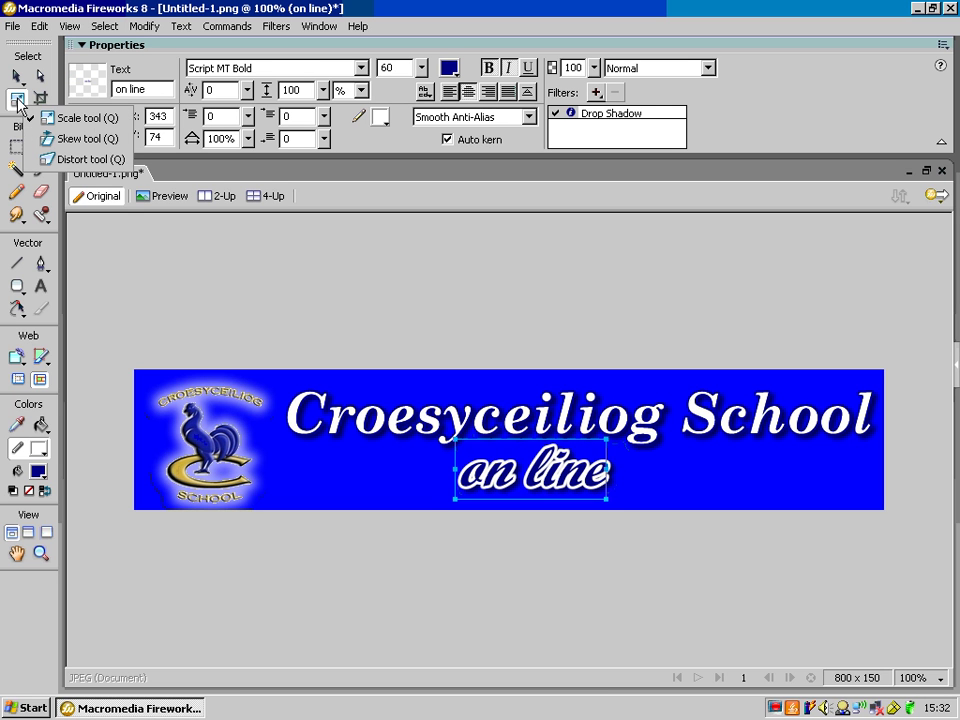
click(60, 118)
drag(611, 400, 647, 358)
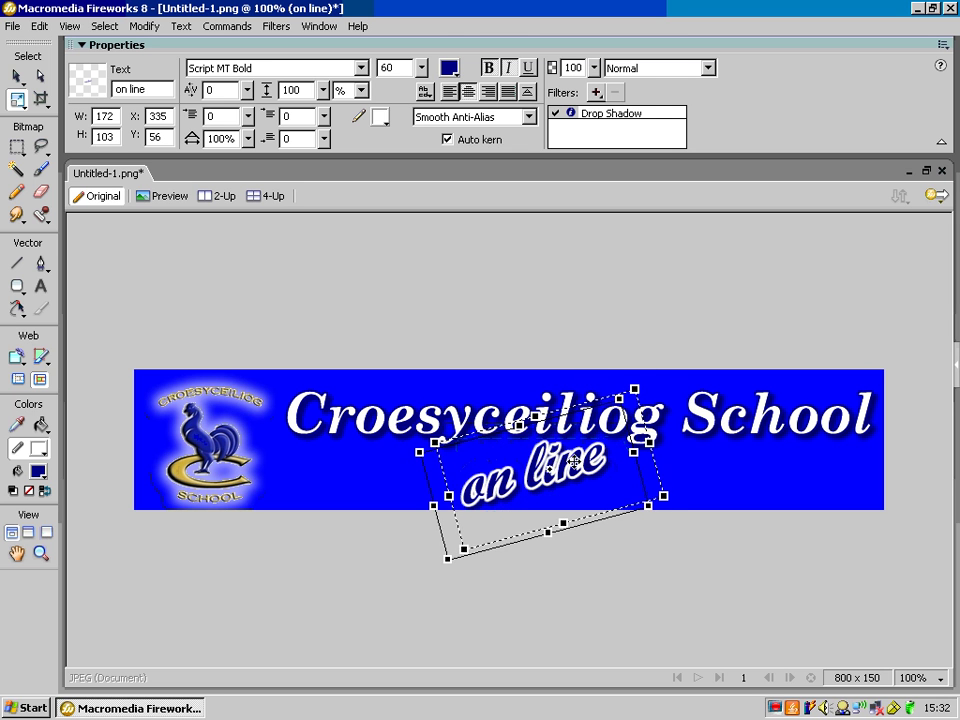
drag(575, 462, 592, 452)
drag(658, 360, 679, 421)
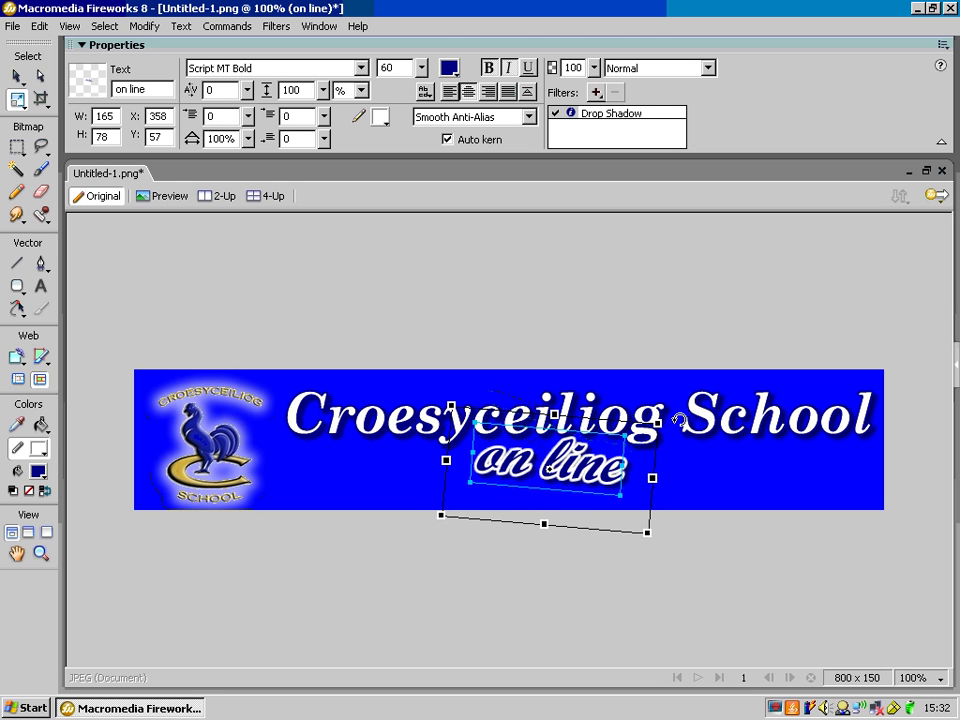
drag(588, 484, 598, 492)
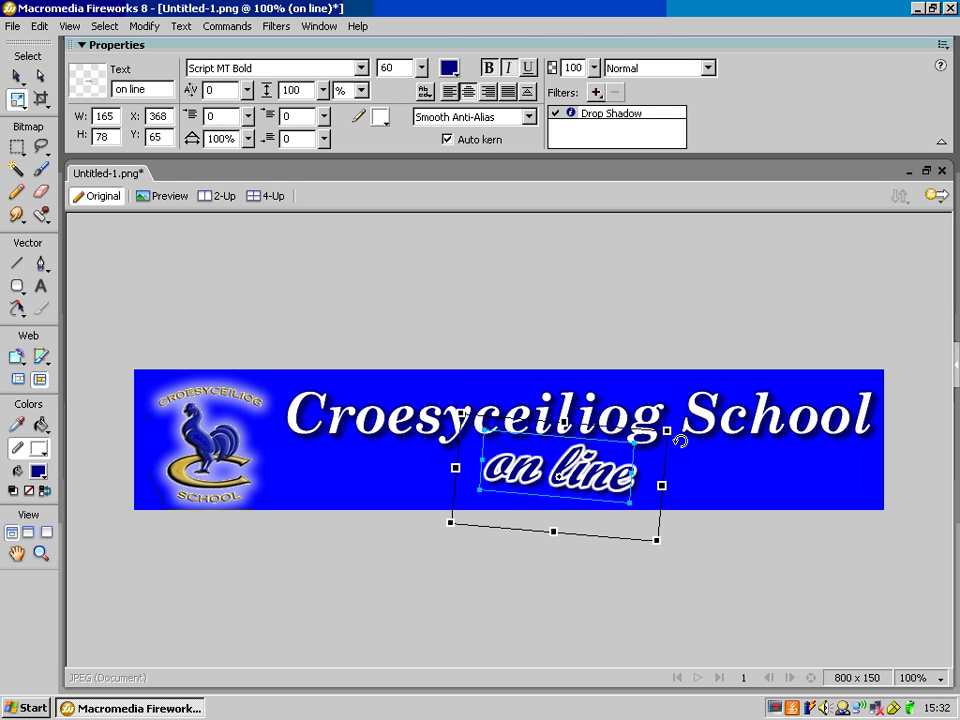
drag(679, 440, 678, 413)
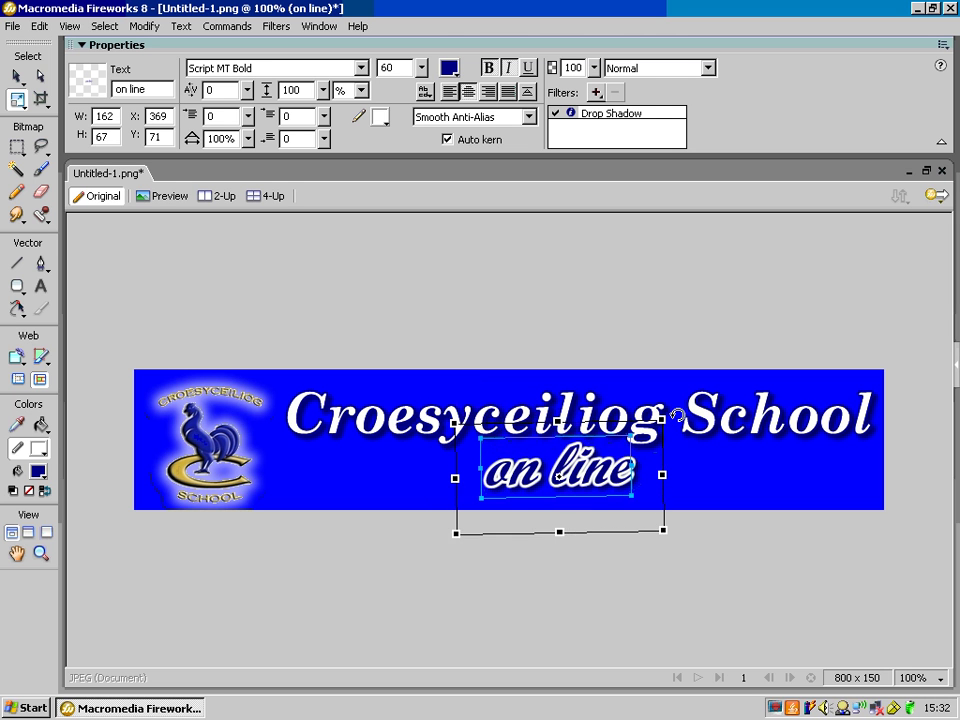
key(Return)
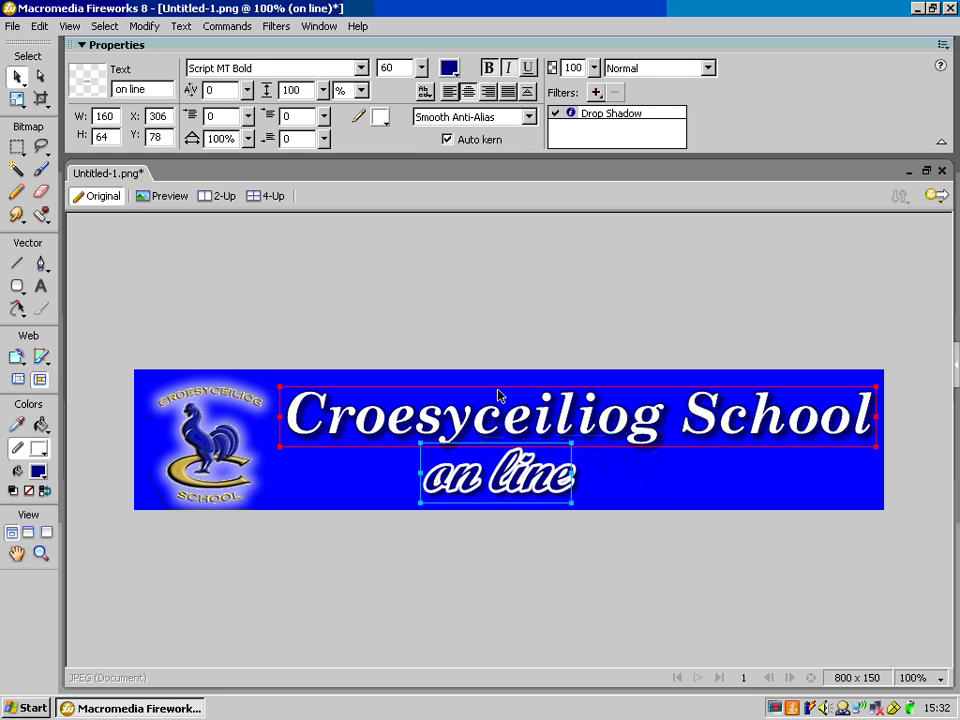
Centre 'on line' under the heading at X 352, Y 75, and raise the heading slightly.
drag(529, 485, 575, 483)
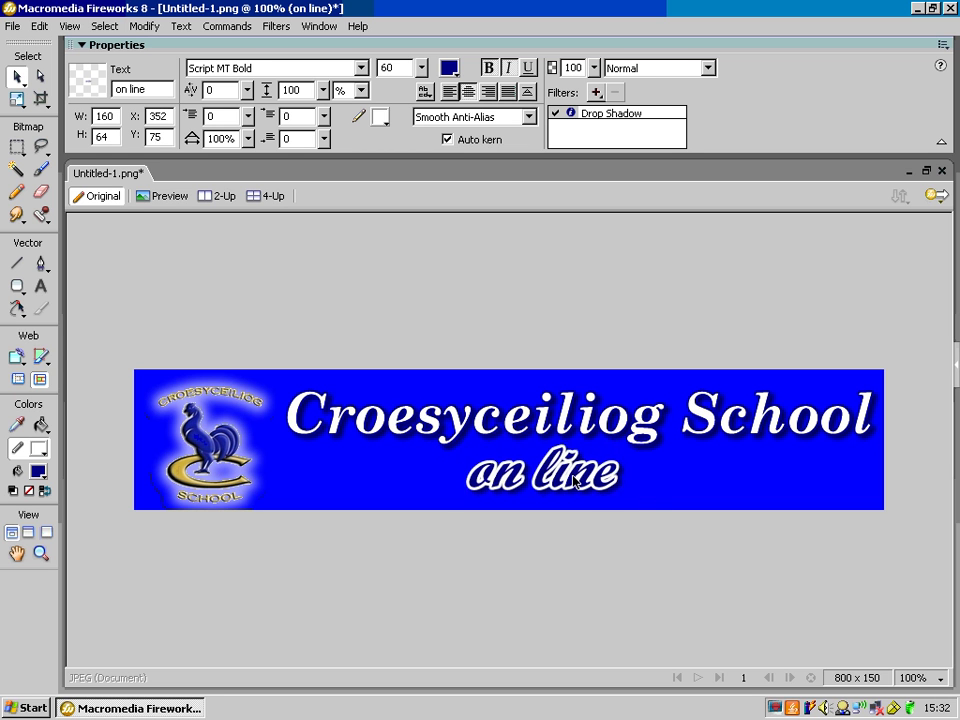
click(532, 292)
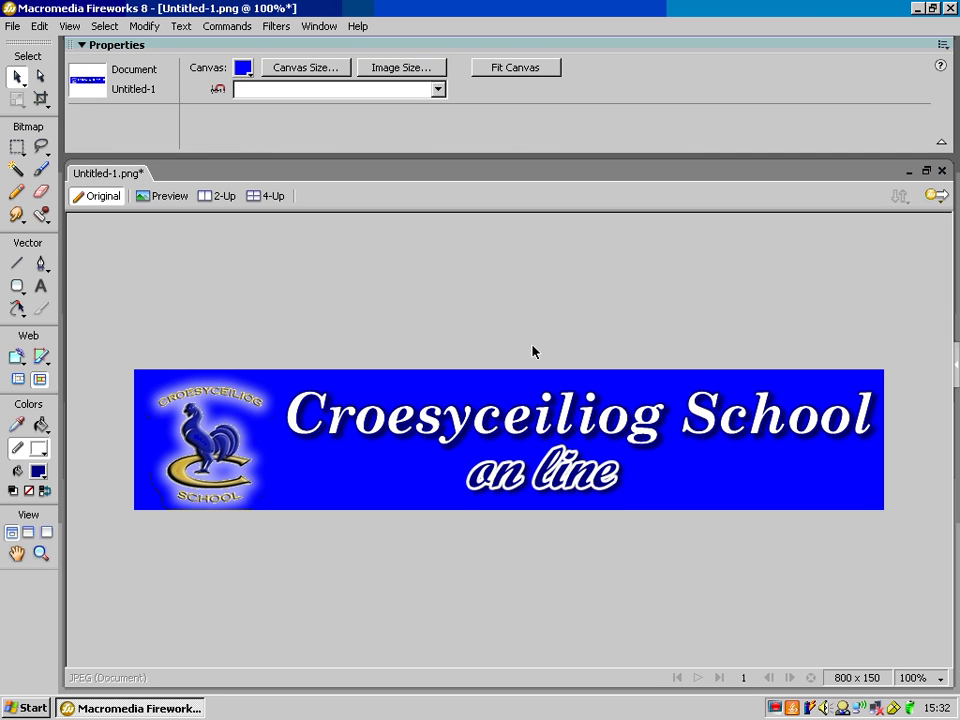
drag(578, 434, 582, 420)
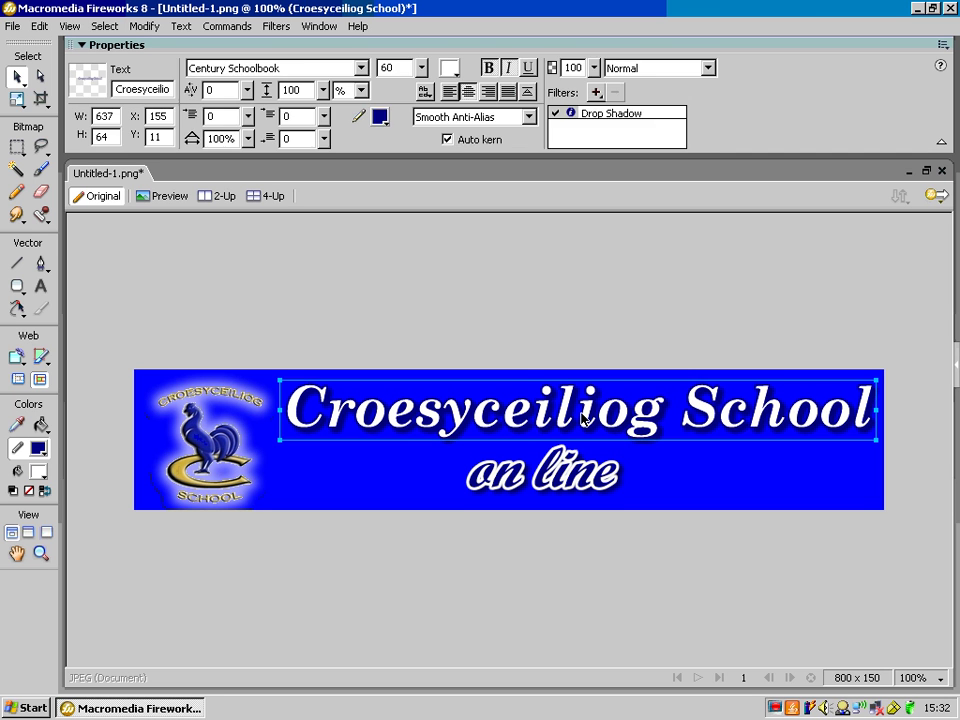
click(580, 331)
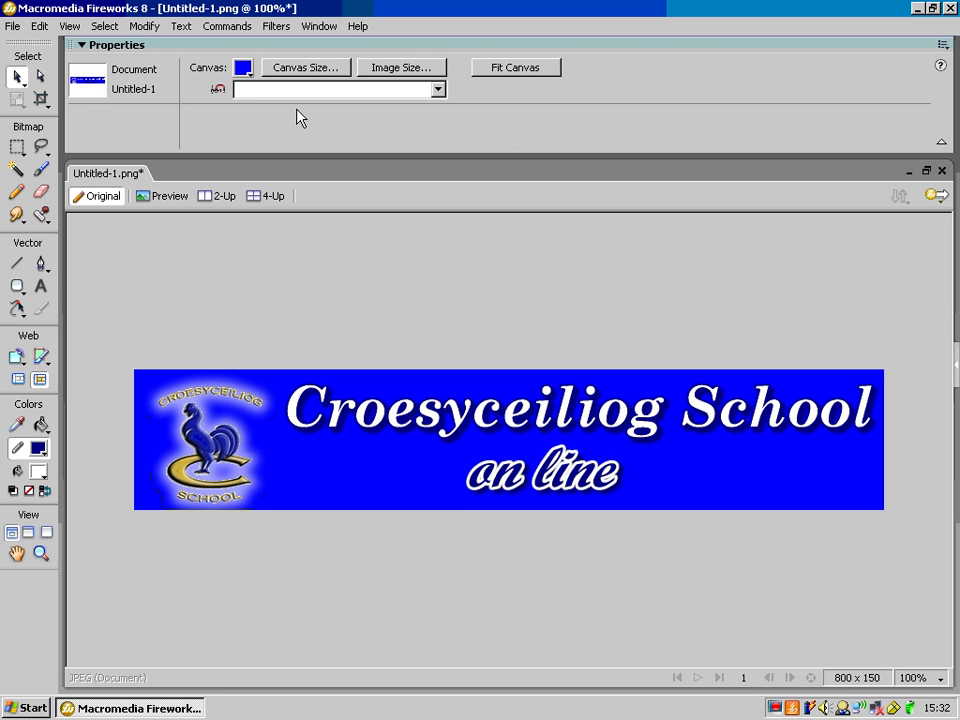
Begin saving the banner as 'Banner' in My Documents, with the My Pictures folder selected.
click(10, 26)
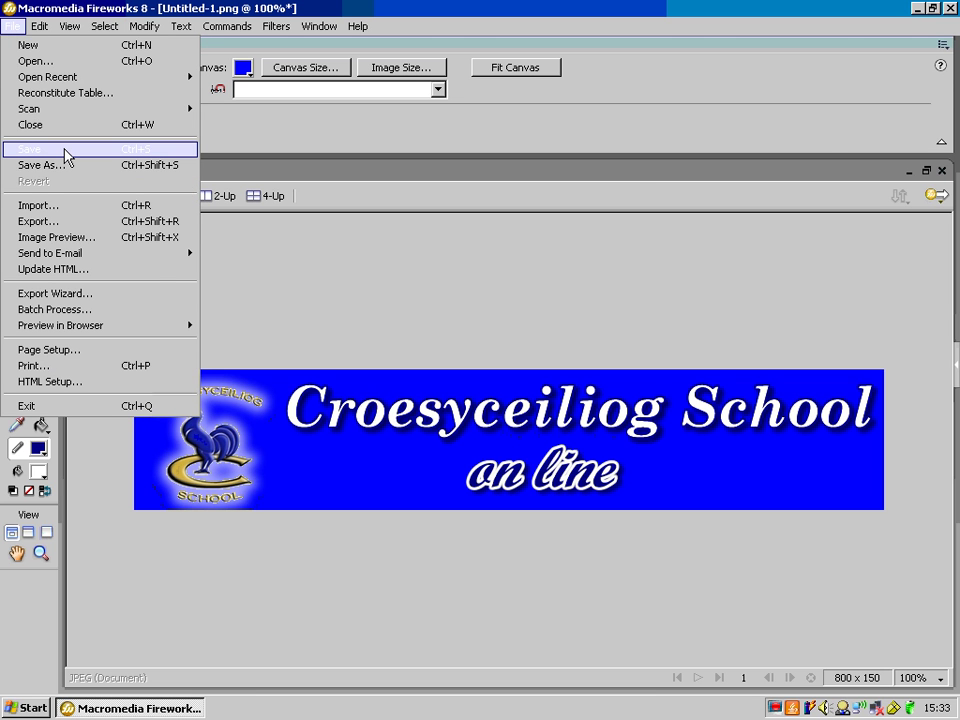
click(64, 151)
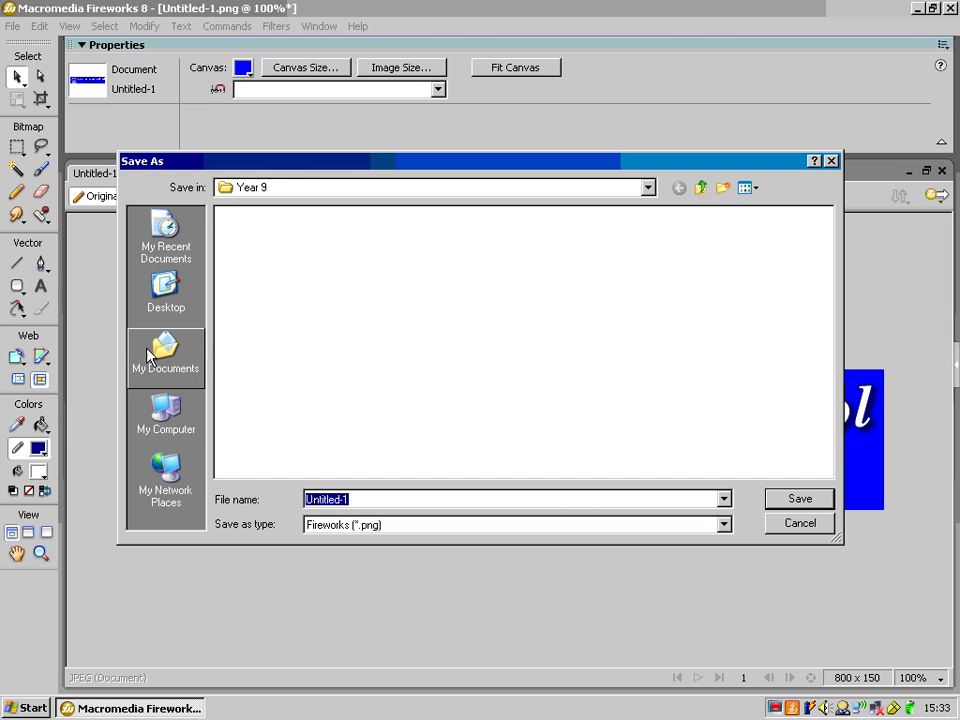
click(166, 352)
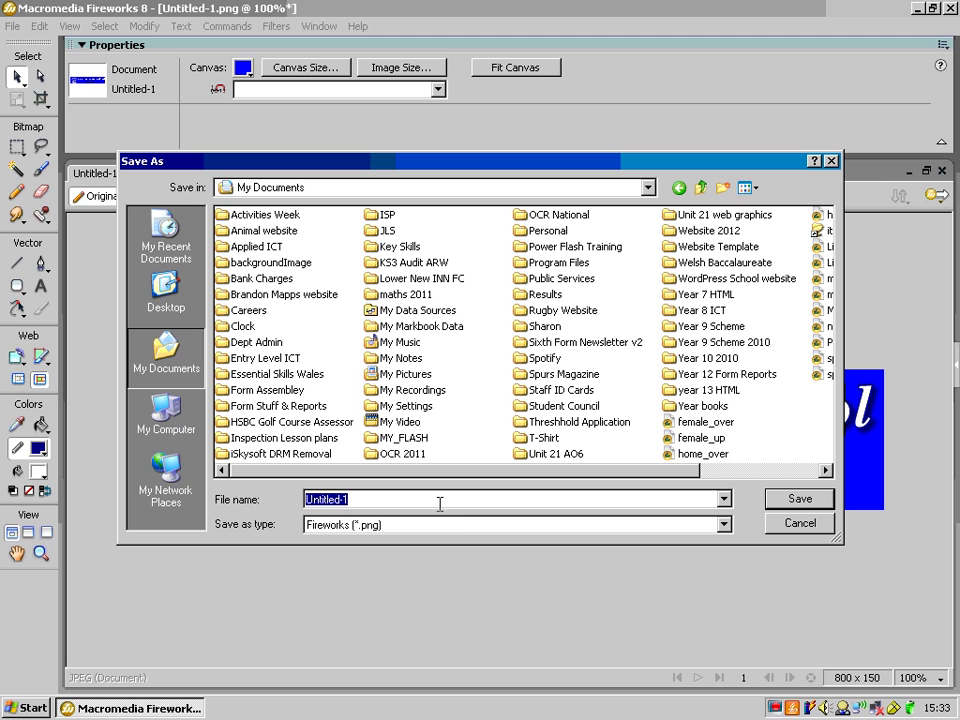
text(Banner)
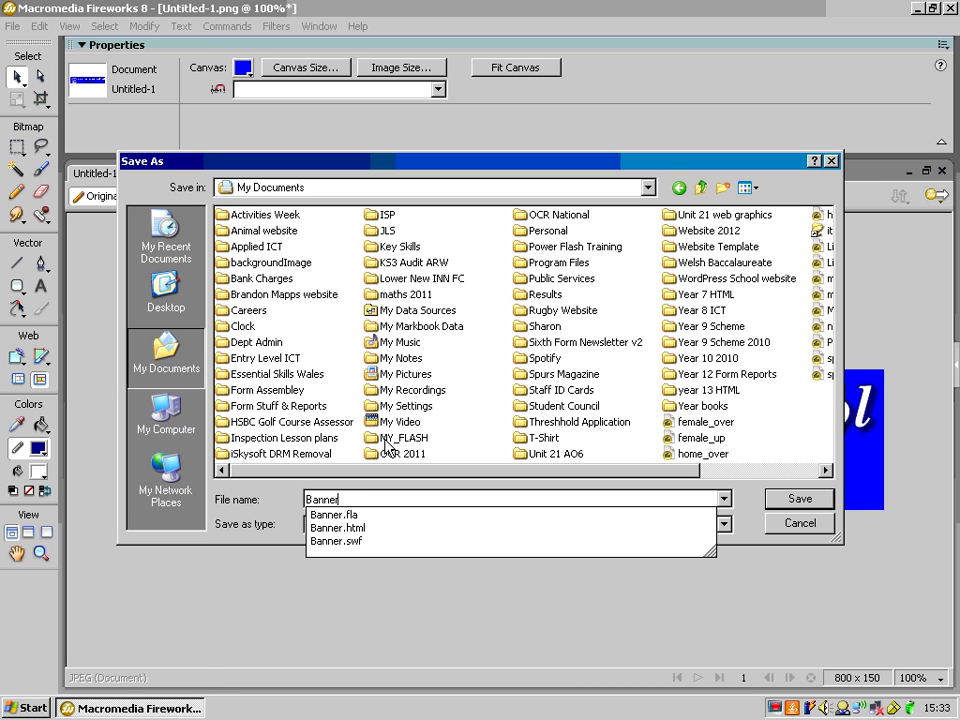
click(405, 374)
click(405, 374)
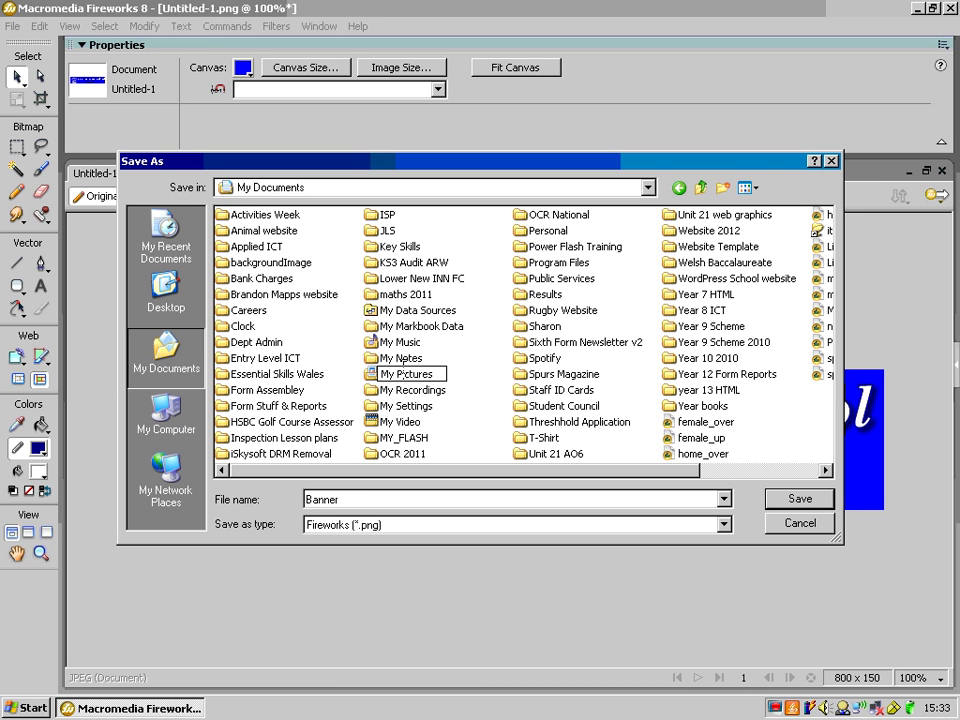
click(378, 374)
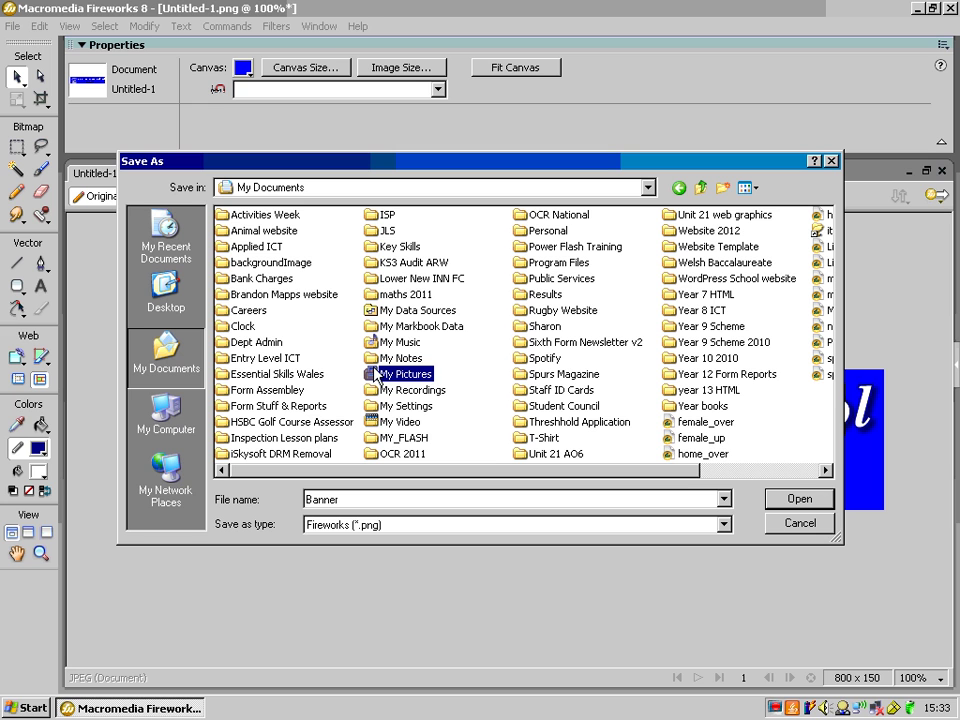